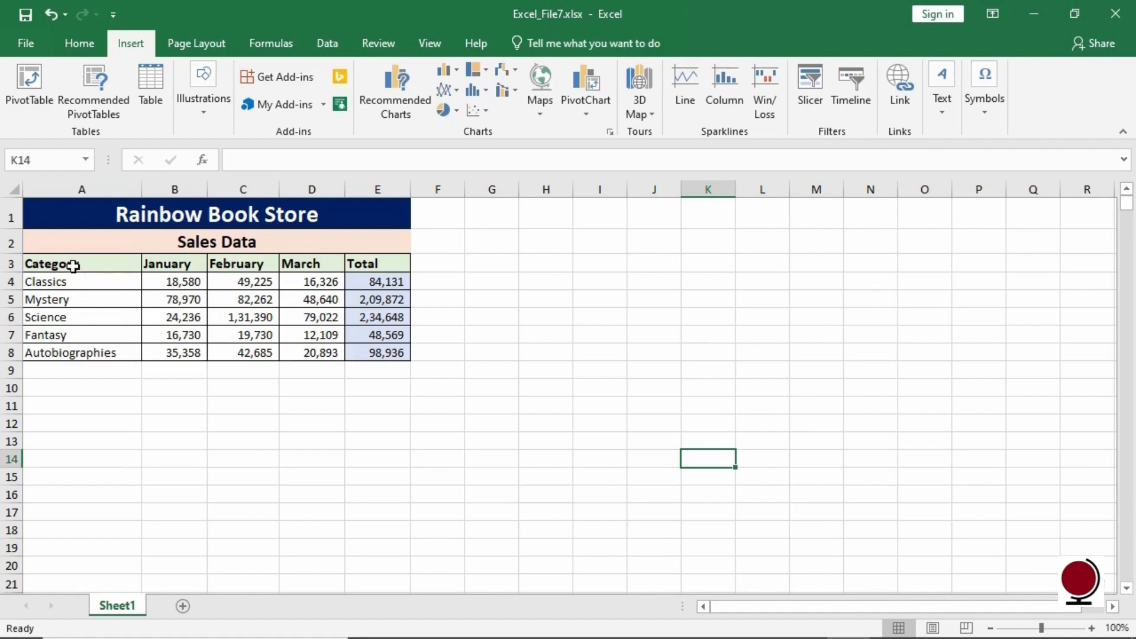
# - Insert a clustered column chart from the Category to March data in A3:D8 and move it beside the table
pyautogui.moveTo(73, 269); pyautogui.dragTo(299, 359)
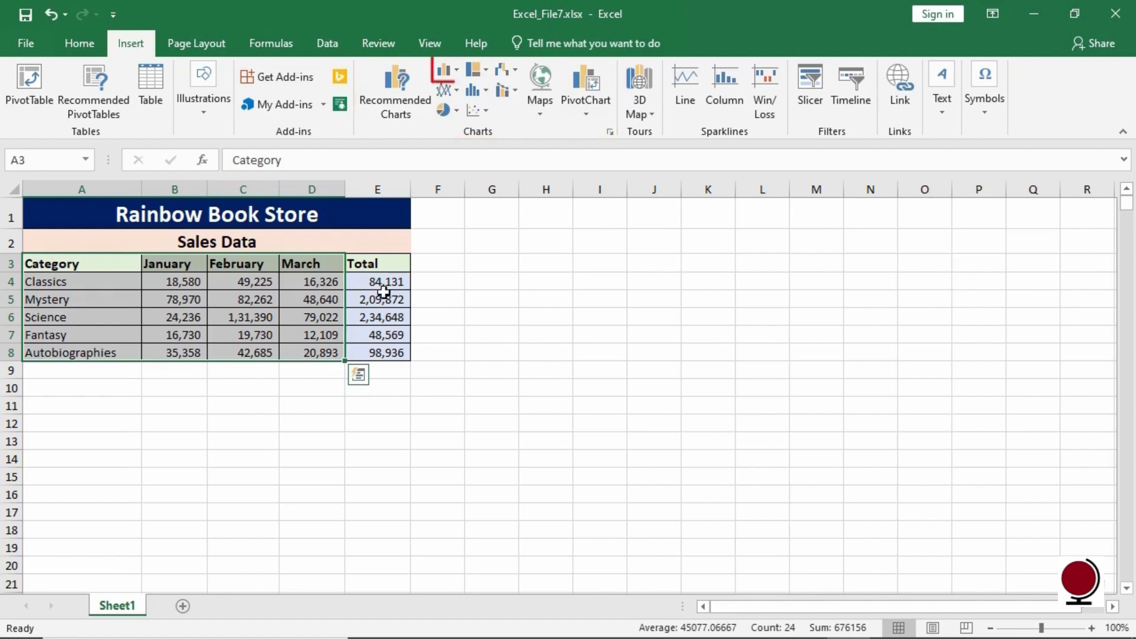
pyautogui.click(457, 72)
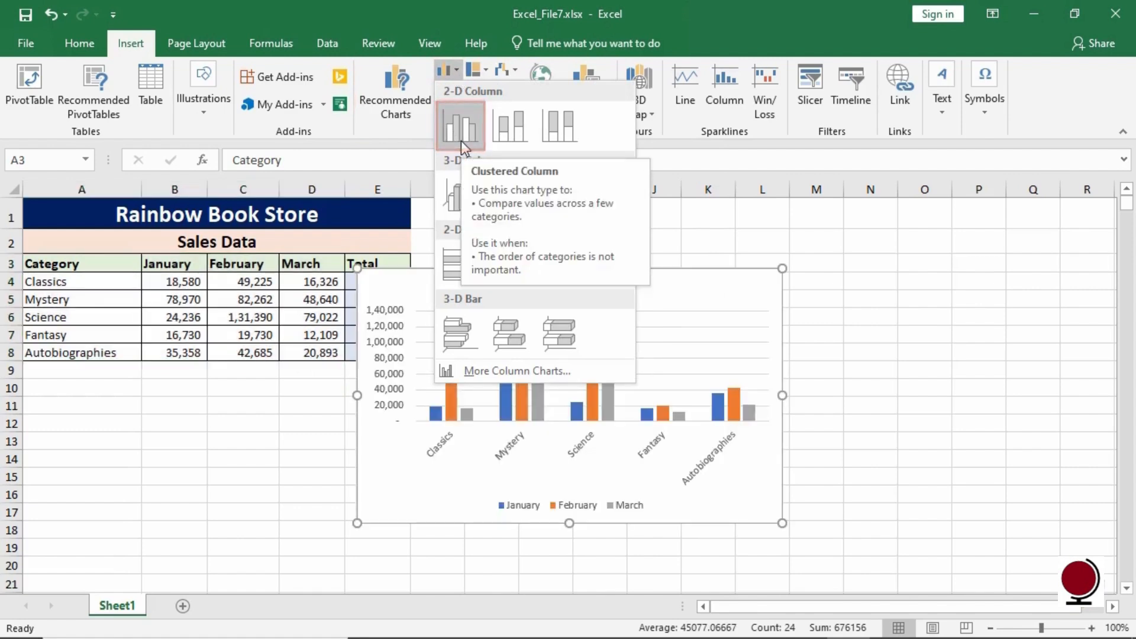
pyautogui.click(461, 142)
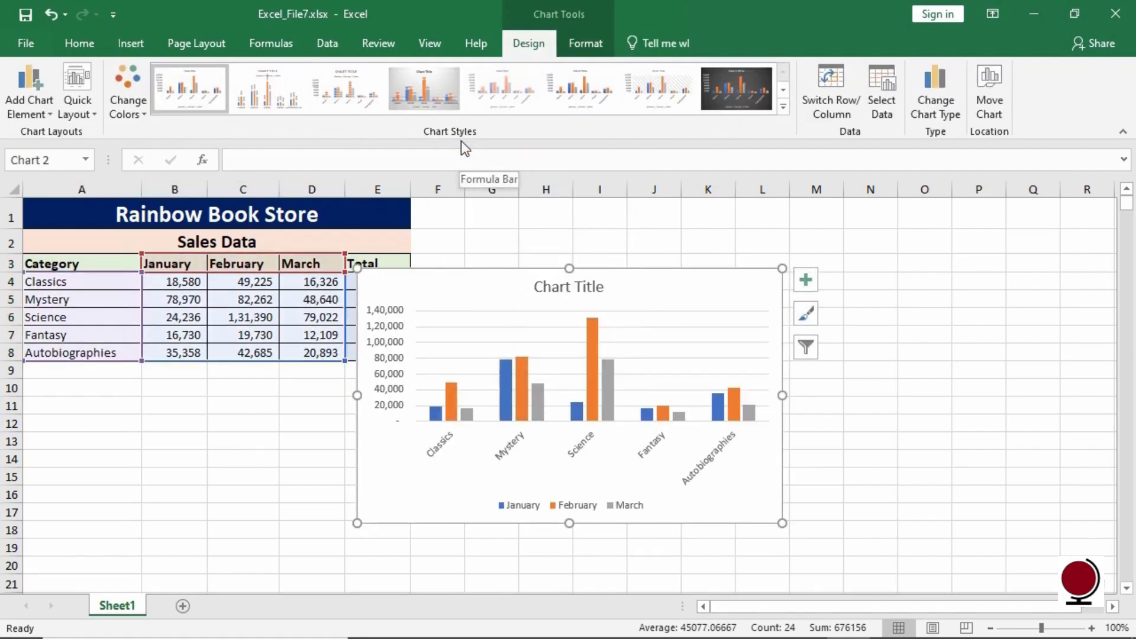
pyautogui.moveTo(590, 303); pyautogui.dragTo(673, 238)
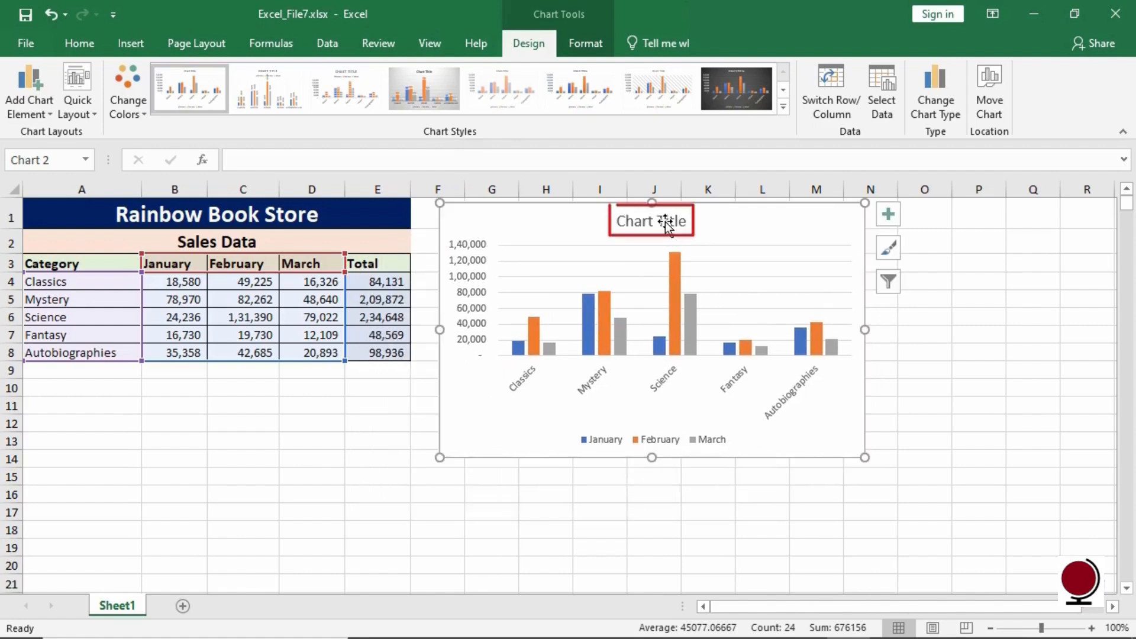
# - Replace the chart title with Sales Data
pyautogui.click(665, 221)
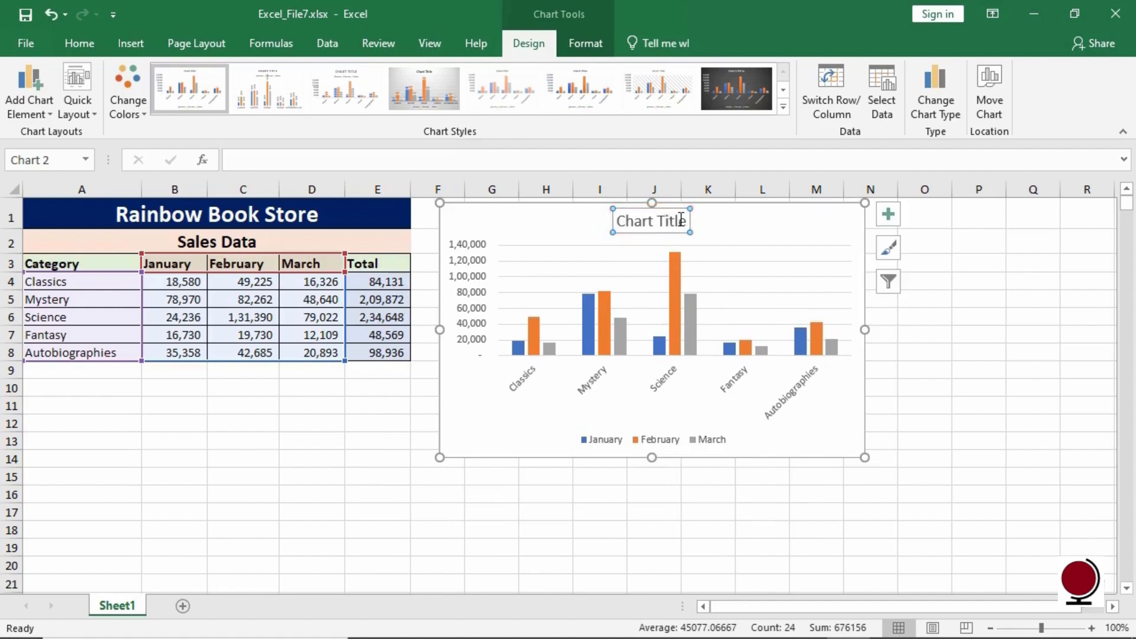
pyautogui.click(681, 220)
pyautogui.moveTo(687, 221); pyautogui.dragTo(619, 220)
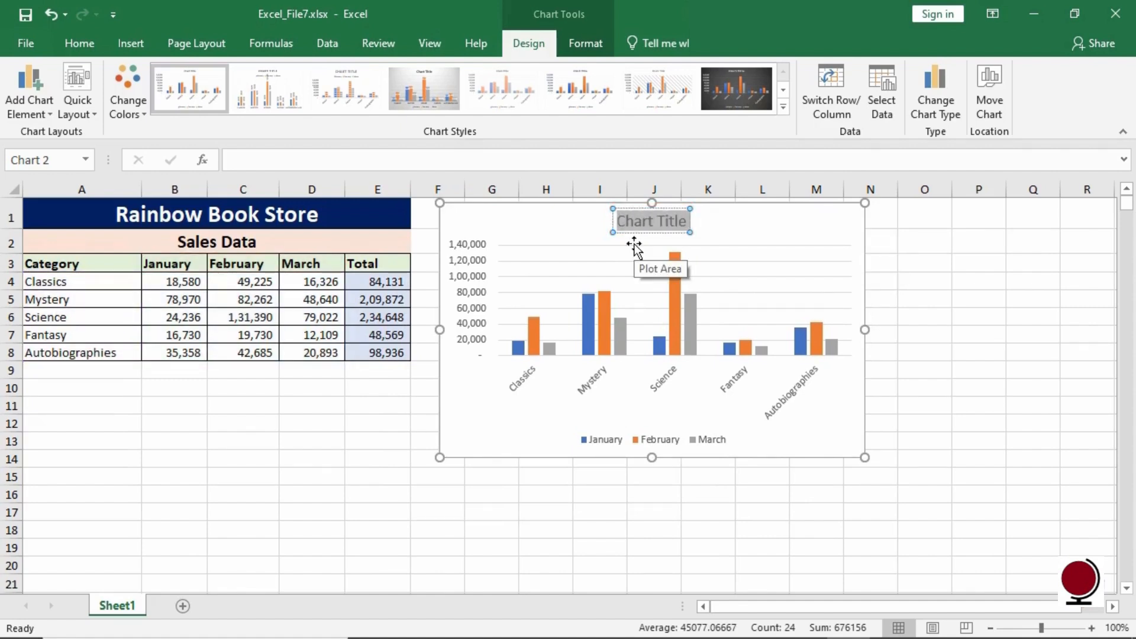
pyautogui.write('Sales D')
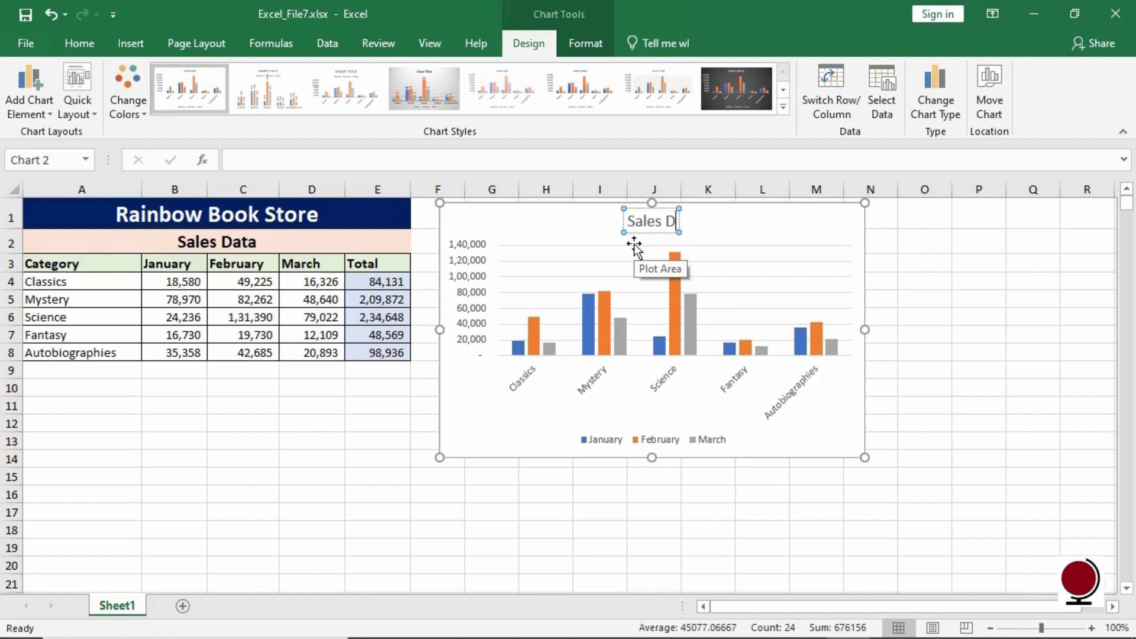
pyautogui.write('ata')
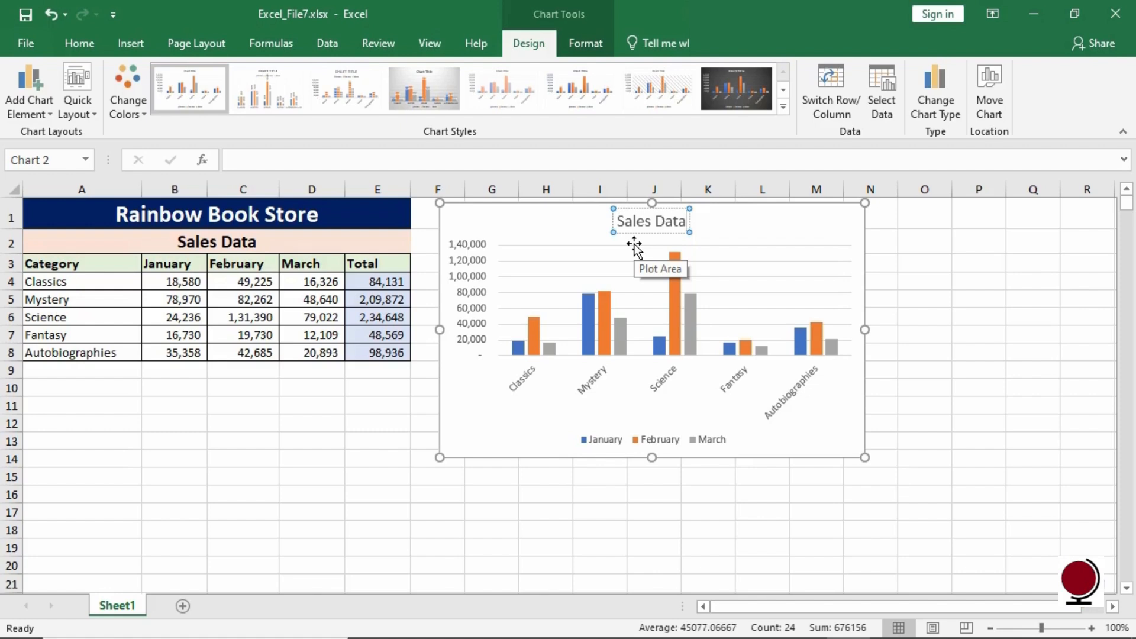
pyautogui.click(731, 237)
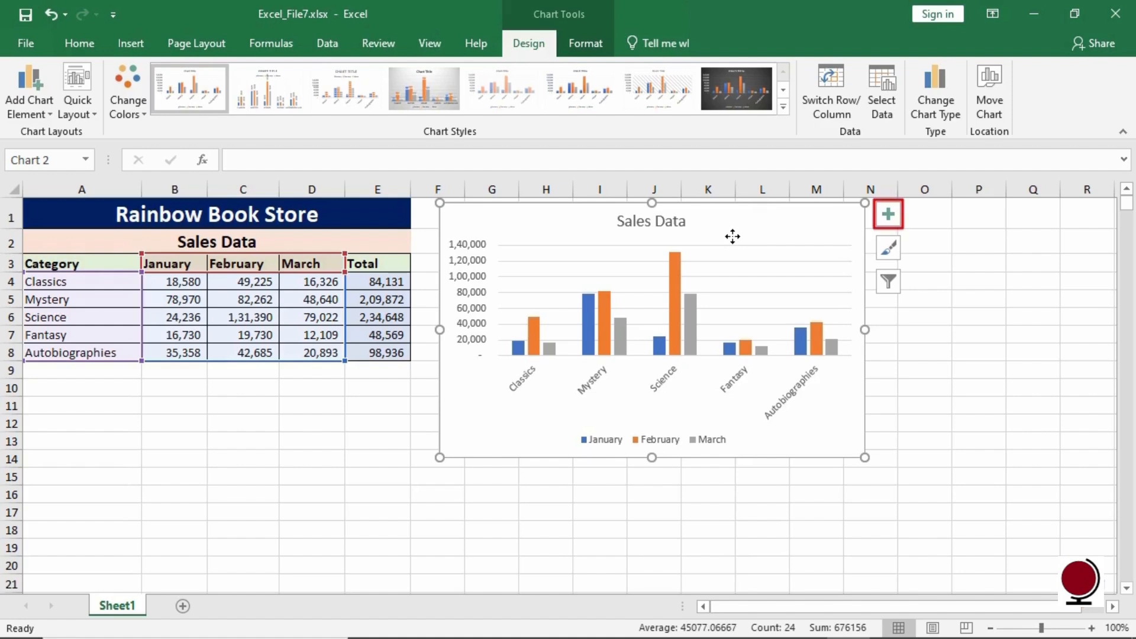
# - Add axis titles to the chart and set the vertical axis title to Amount
pyautogui.click(890, 219)
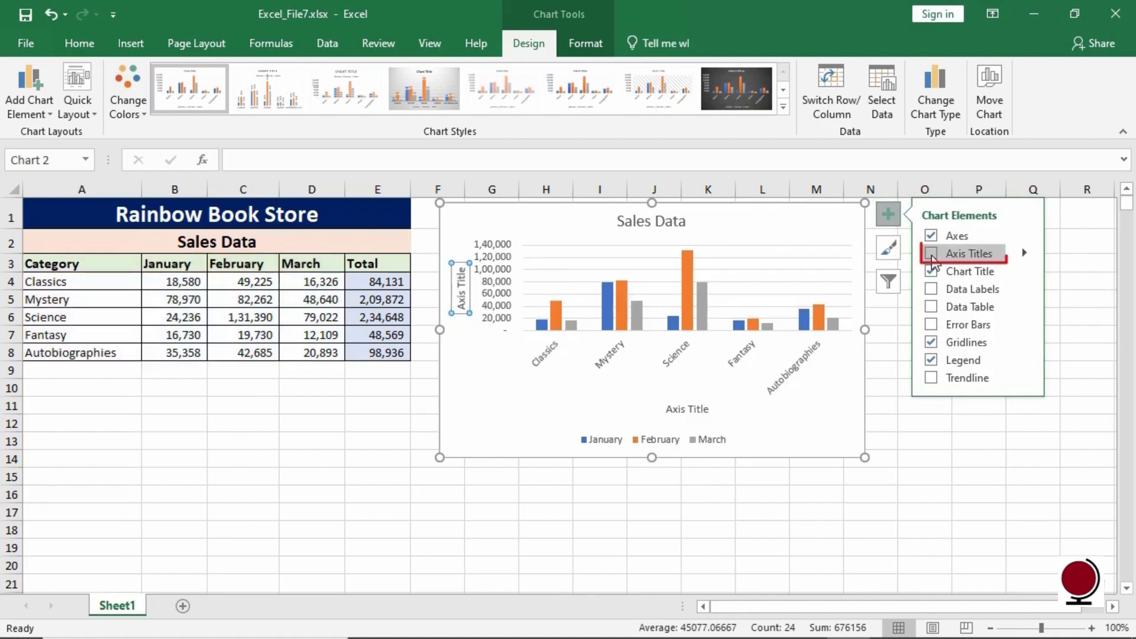
pyautogui.click(932, 254)
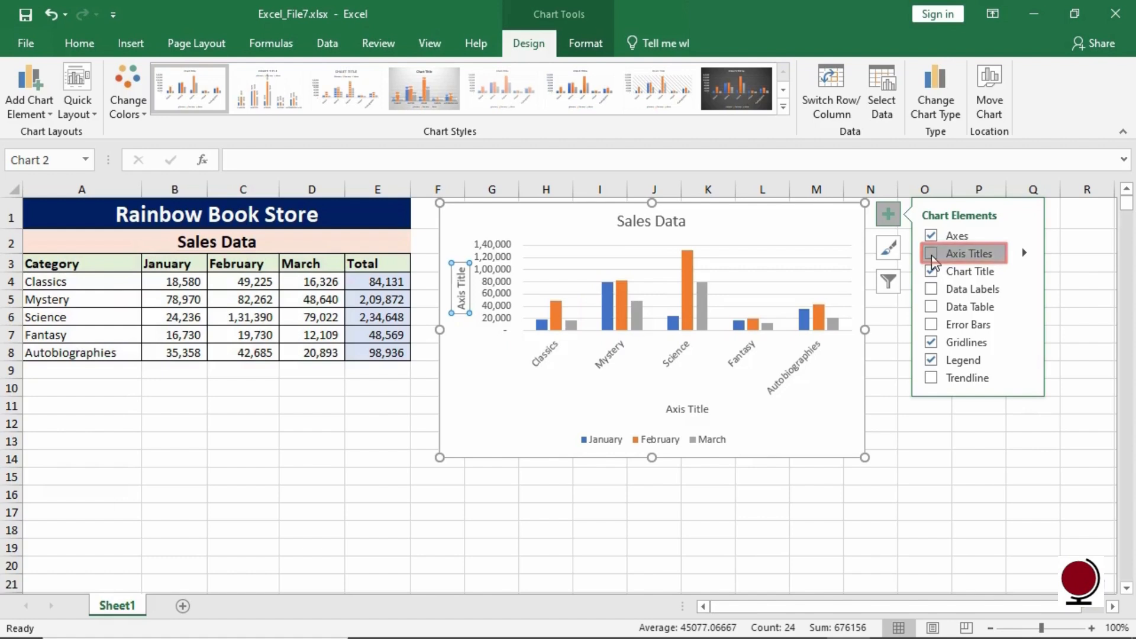
pyautogui.click(466, 295)
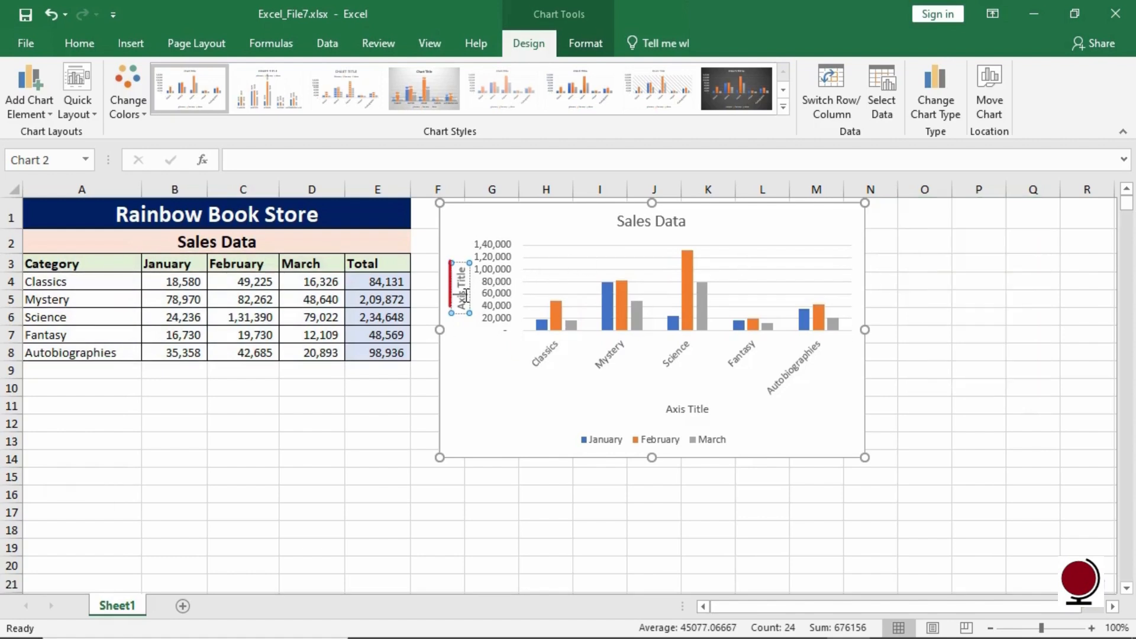
pyautogui.tripleClick(466, 295)
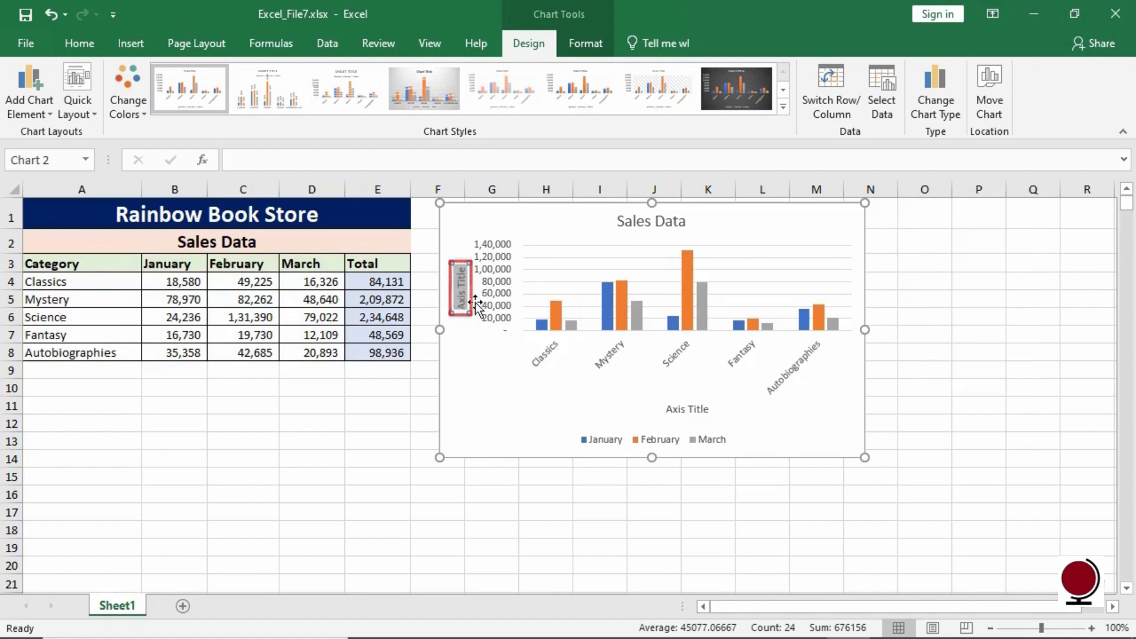
pyautogui.write('Am')
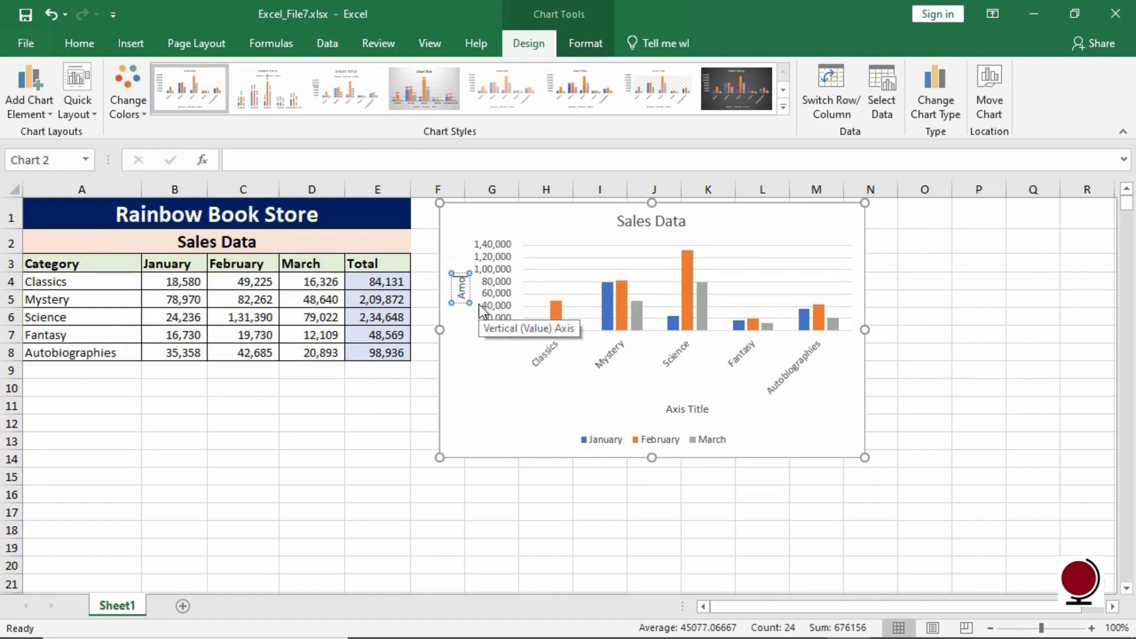
pyautogui.write('ount')
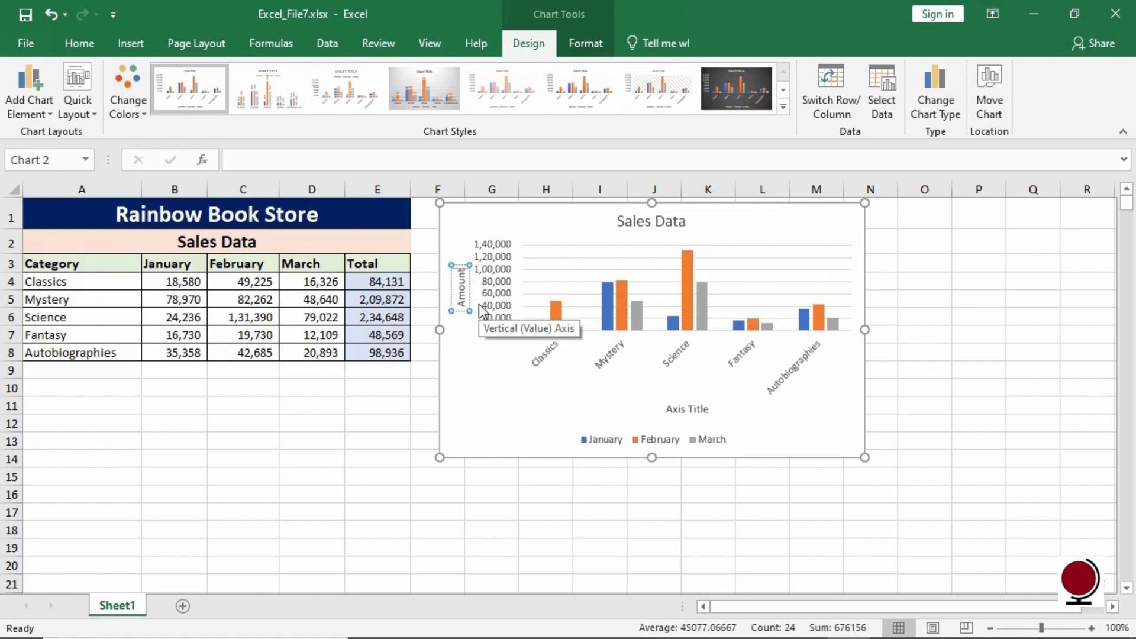
pyautogui.click(470, 340)
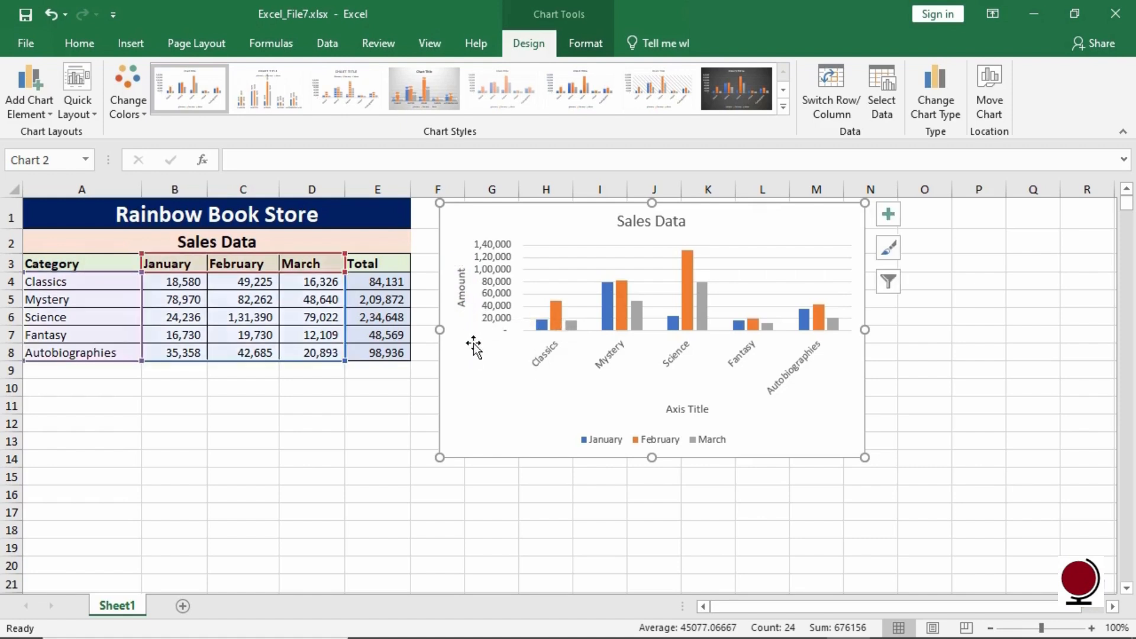
# - Set the horizontal axis title to Category
pyautogui.click(681, 410)
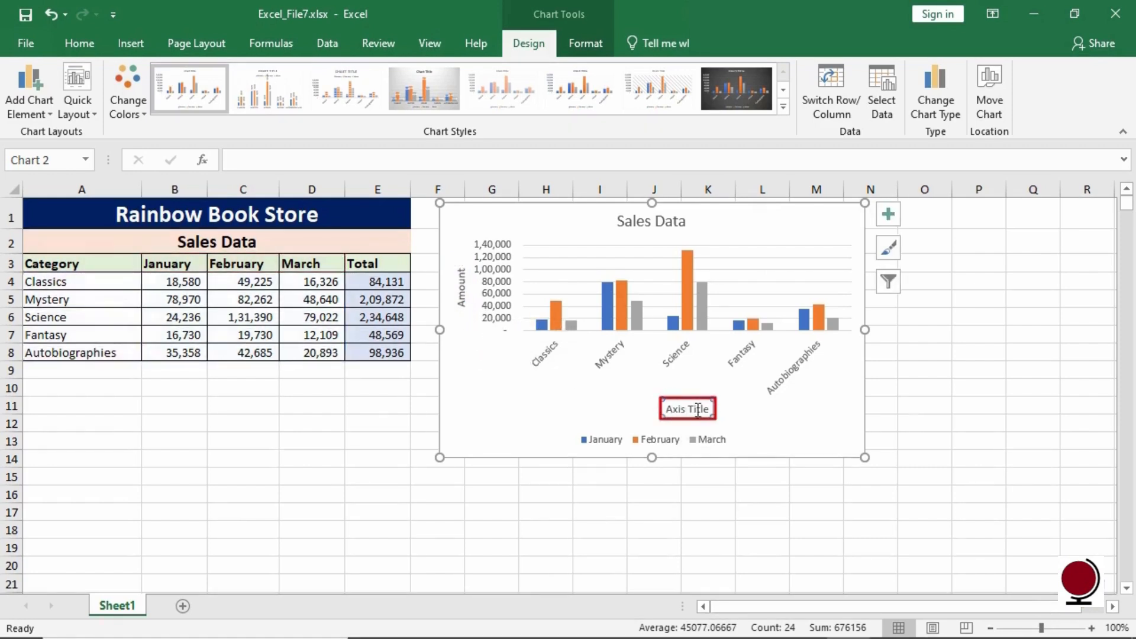
pyautogui.moveTo(710, 410); pyautogui.dragTo(673, 410)
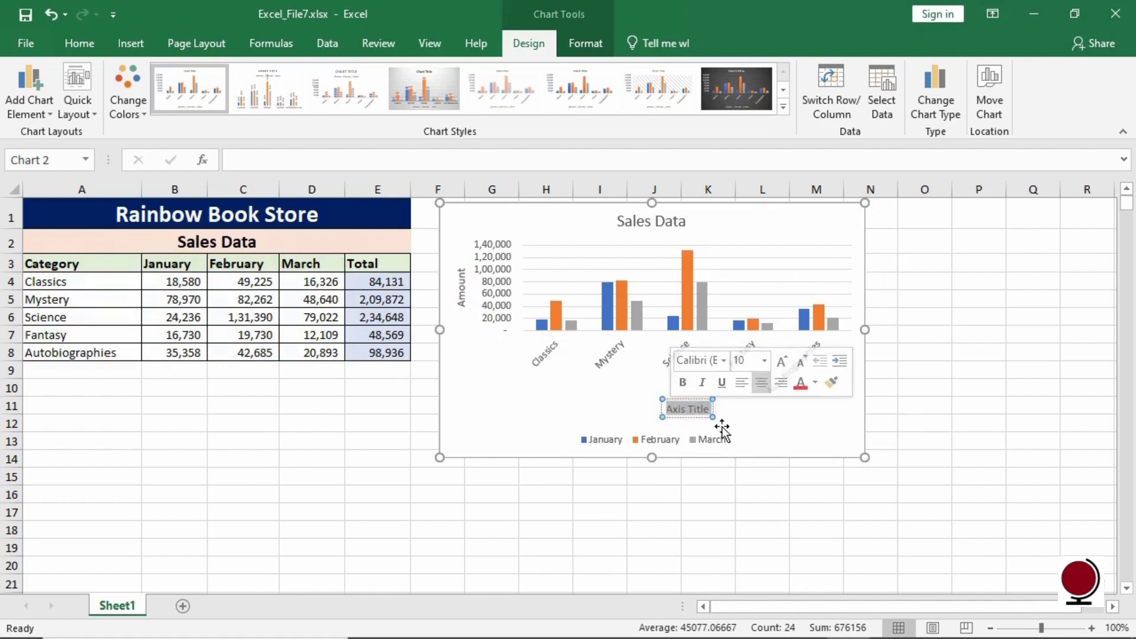
pyautogui.write('Cate')
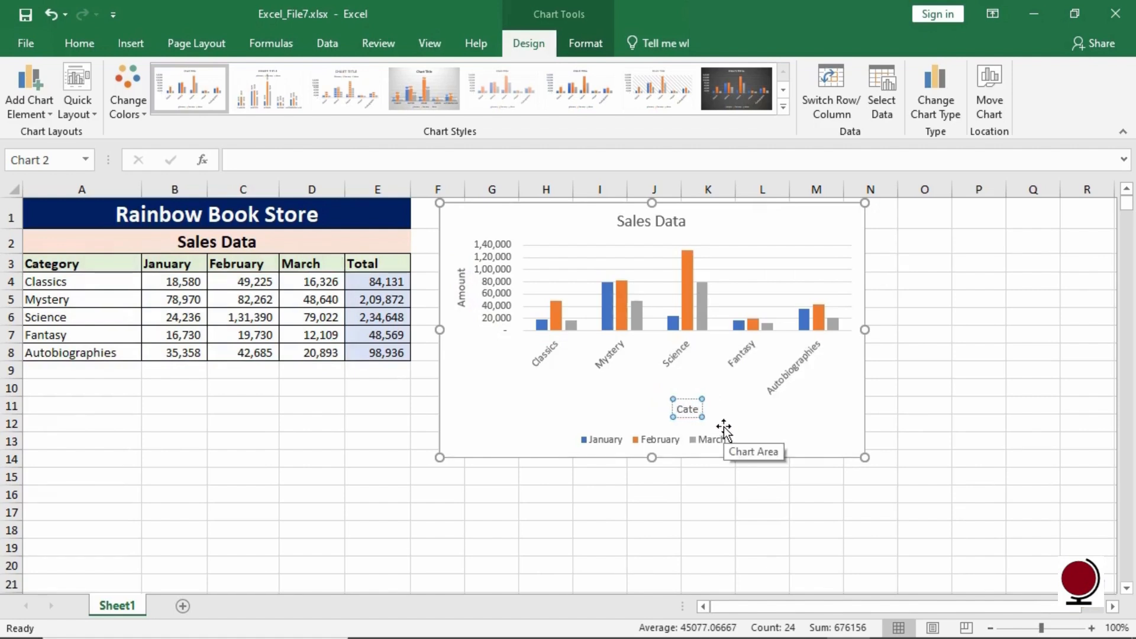
pyautogui.write('gory')
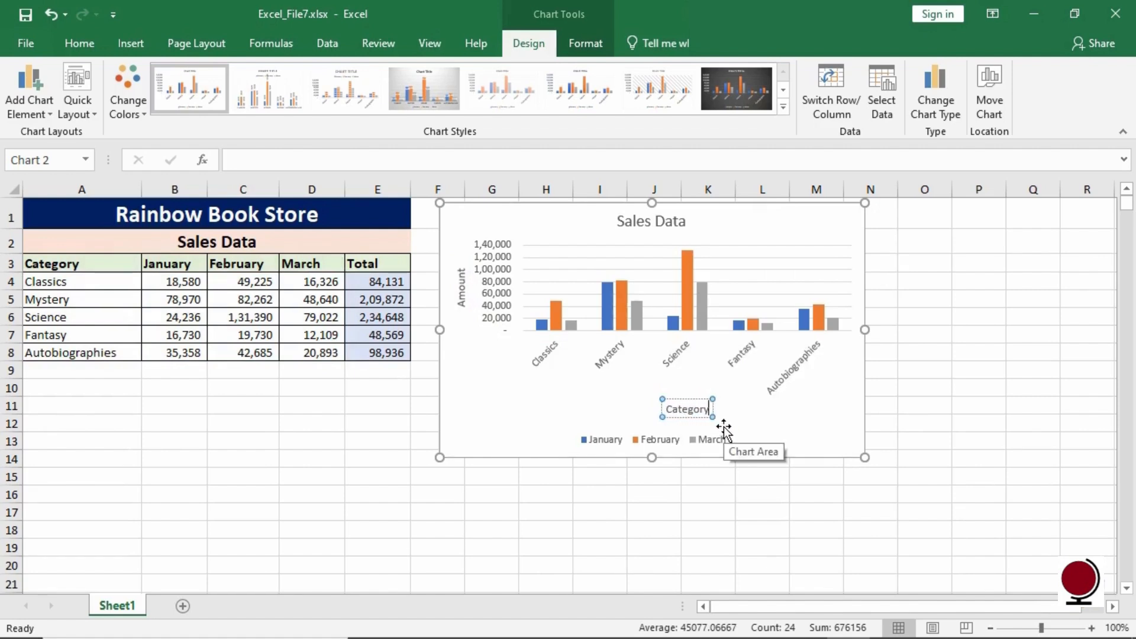
pyautogui.click(722, 430)
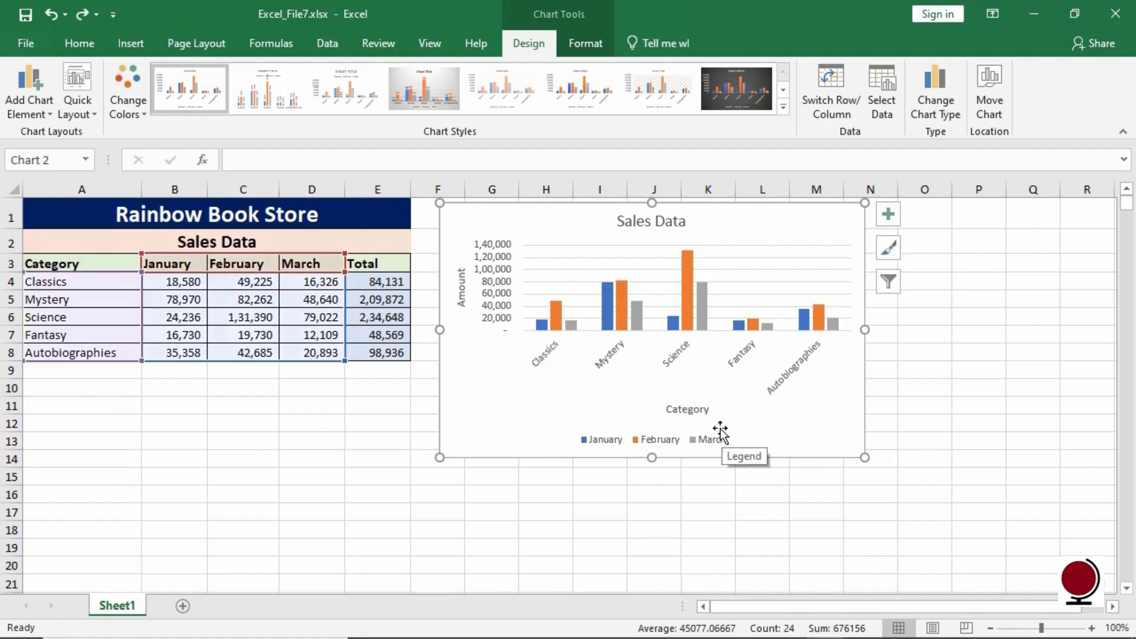
# - Apply the gray gradient chart style and turn off its data labels
pyautogui.click(887, 253)
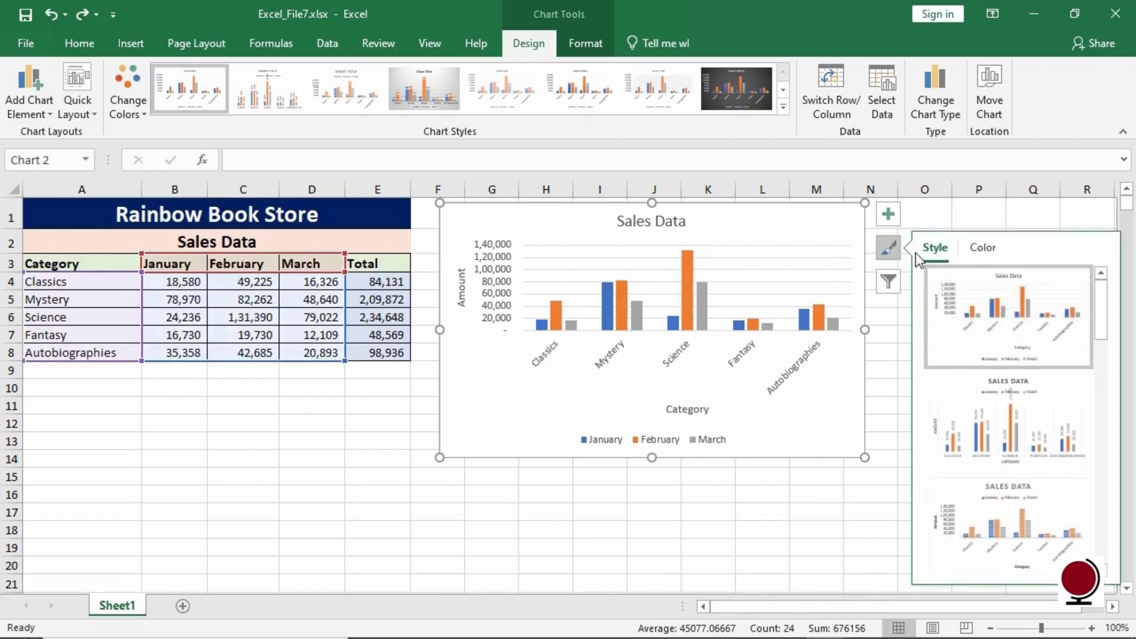
pyautogui.moveTo(1100, 310); pyautogui.dragTo(1097, 344)
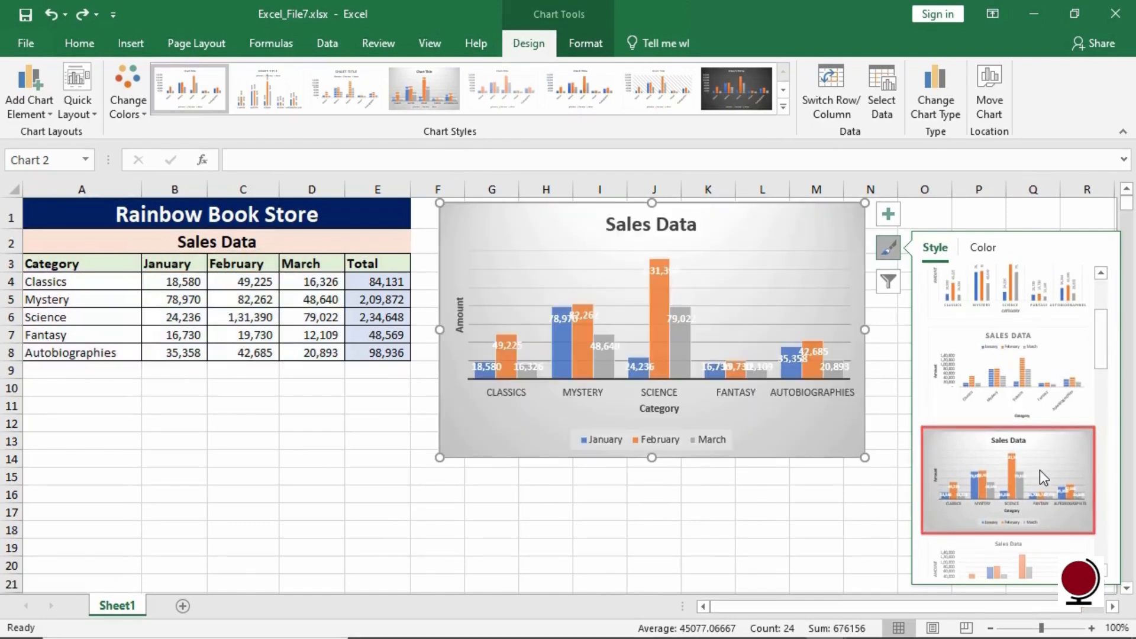
pyautogui.click(1040, 470)
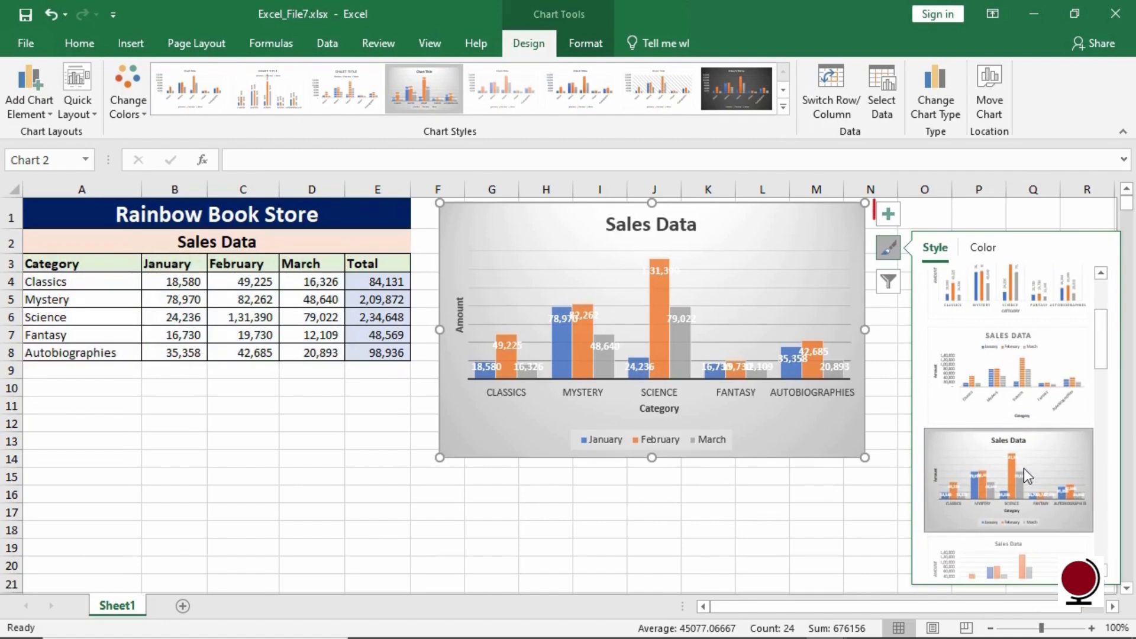
pyautogui.click(889, 218)
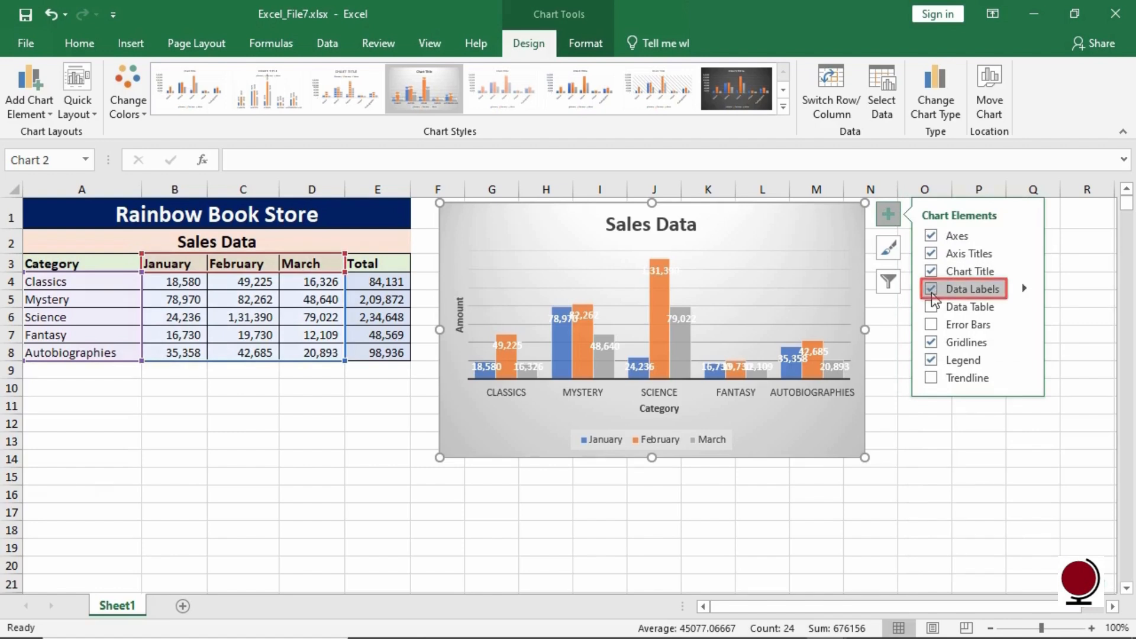
pyautogui.click(932, 296)
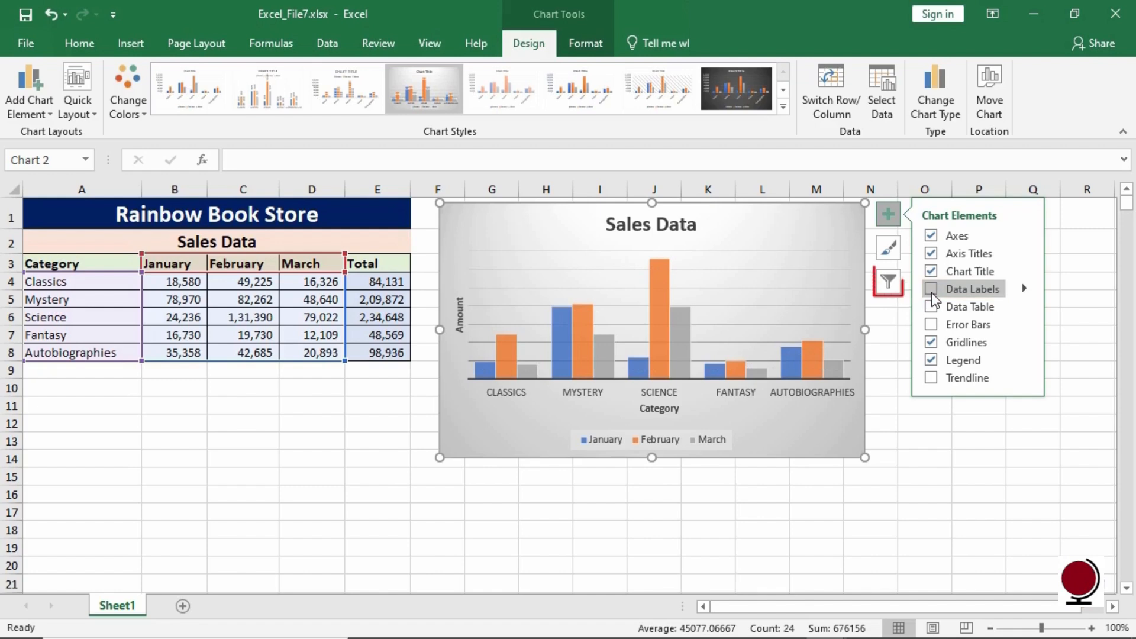
# - Filter the chart to hide the Classics and Fantasy categories
pyautogui.click(888, 282)
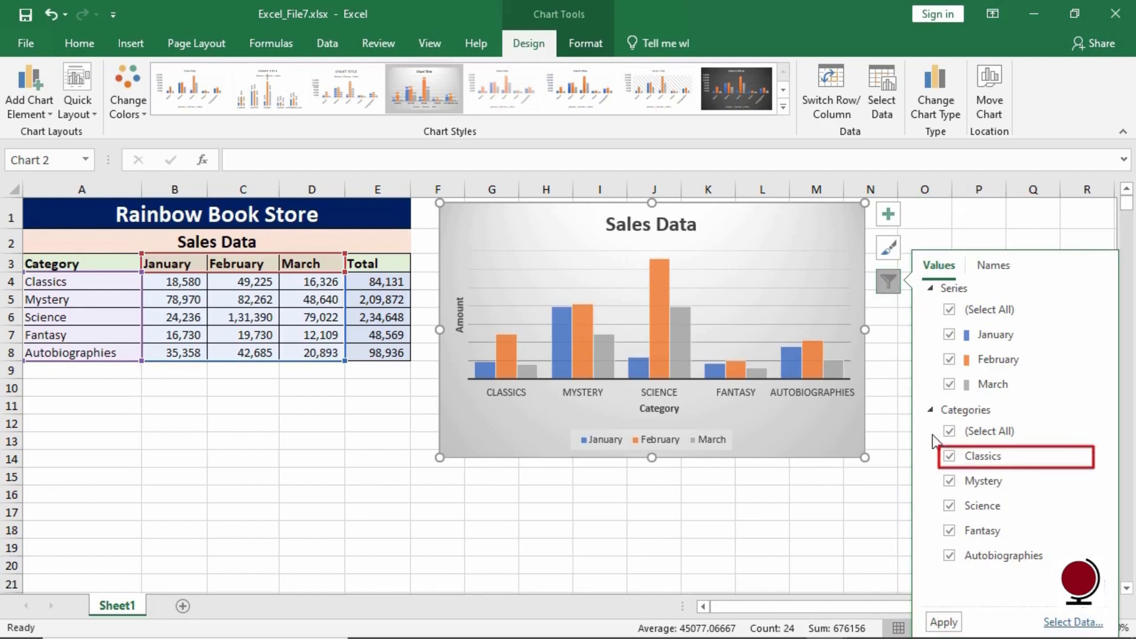
pyautogui.click(950, 457)
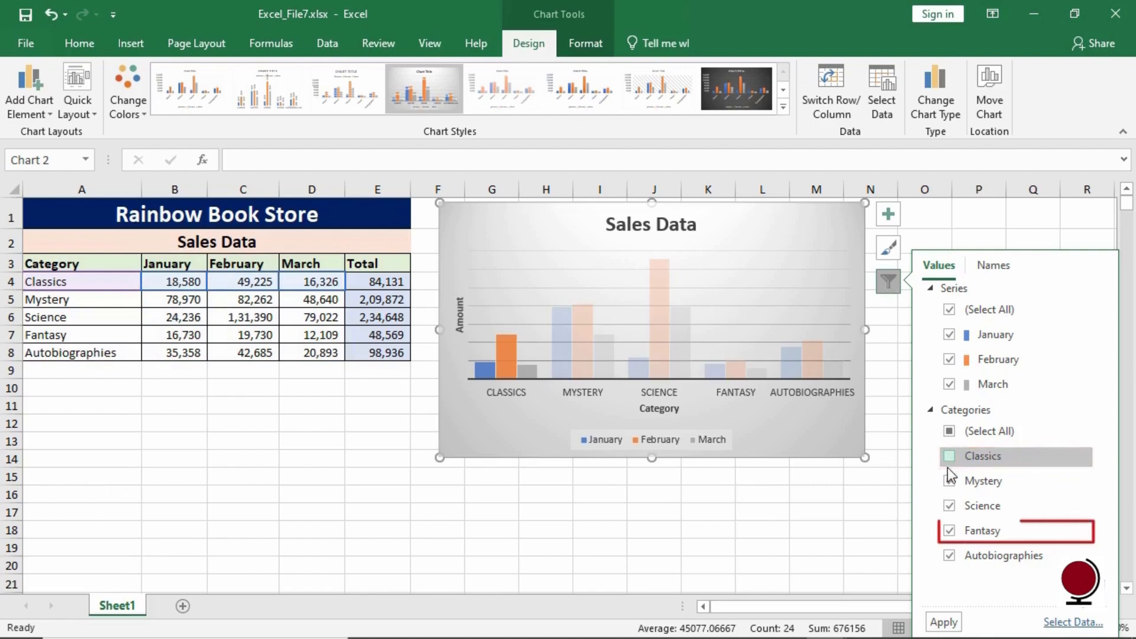
pyautogui.click(950, 531)
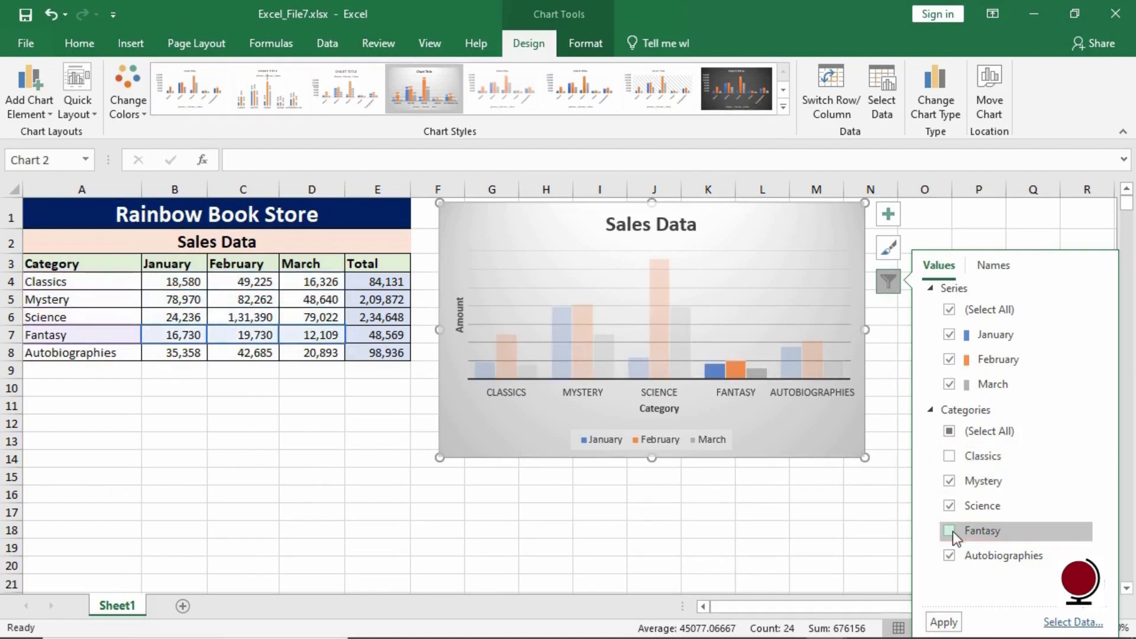
pyautogui.click(945, 623)
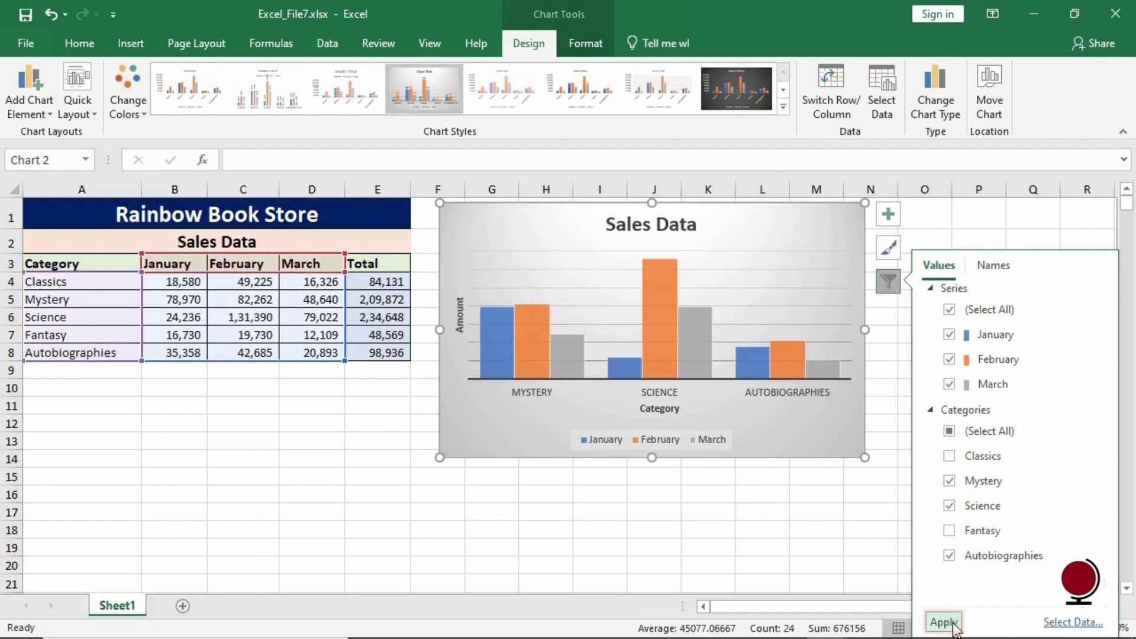
pyautogui.click(822, 430)
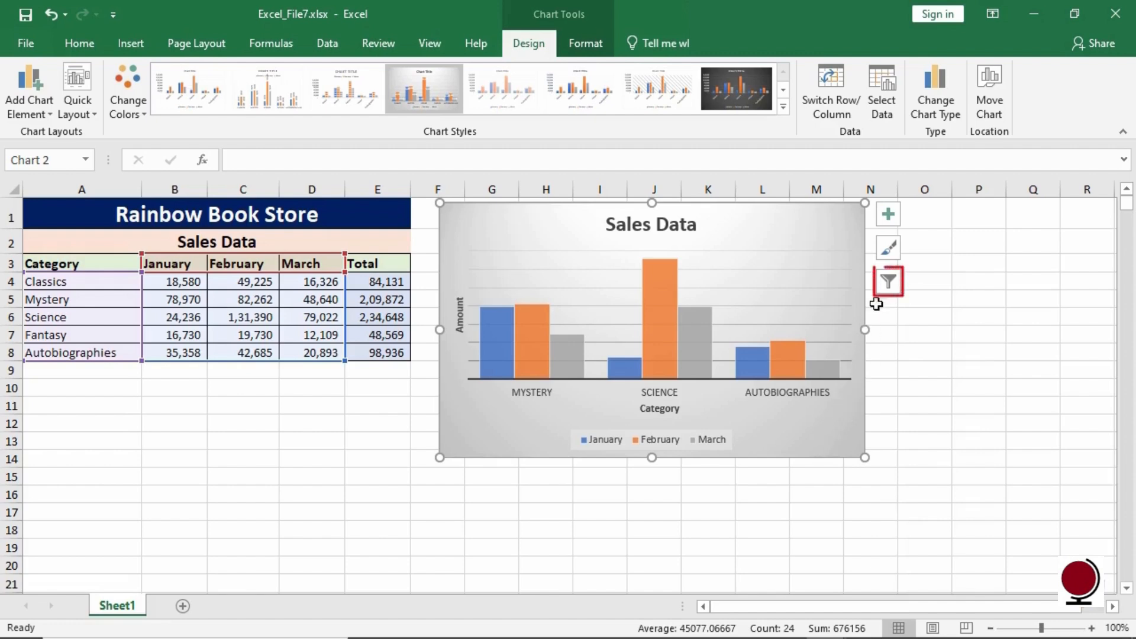
# - Show all categories in the chart again through the chart filter
pyautogui.click(889, 284)
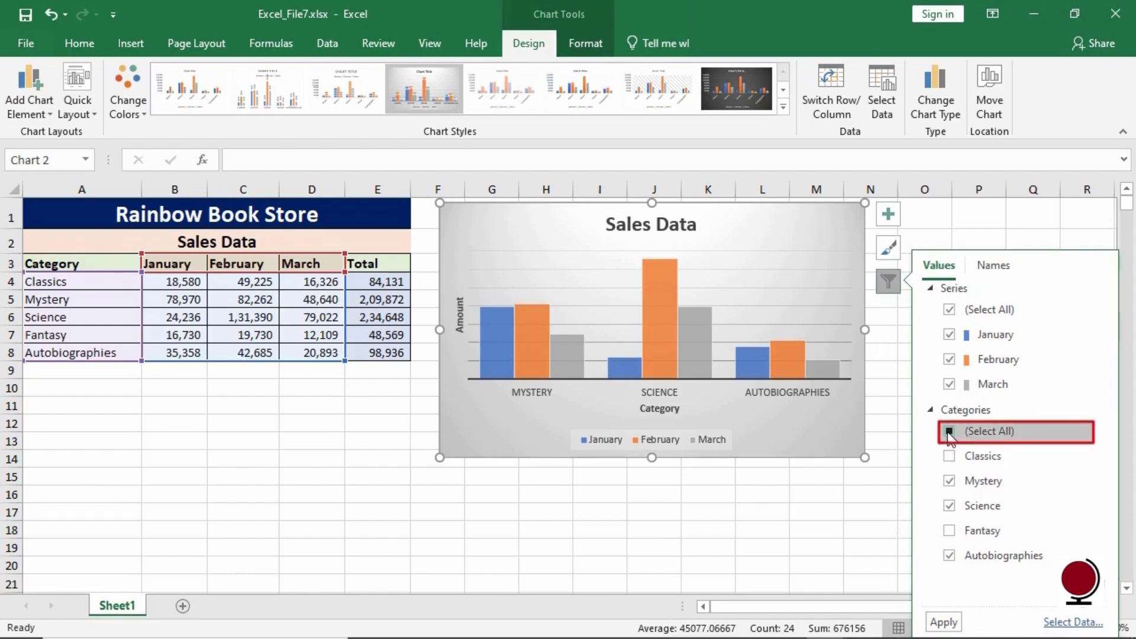
pyautogui.click(949, 432)
pyautogui.click(949, 432)
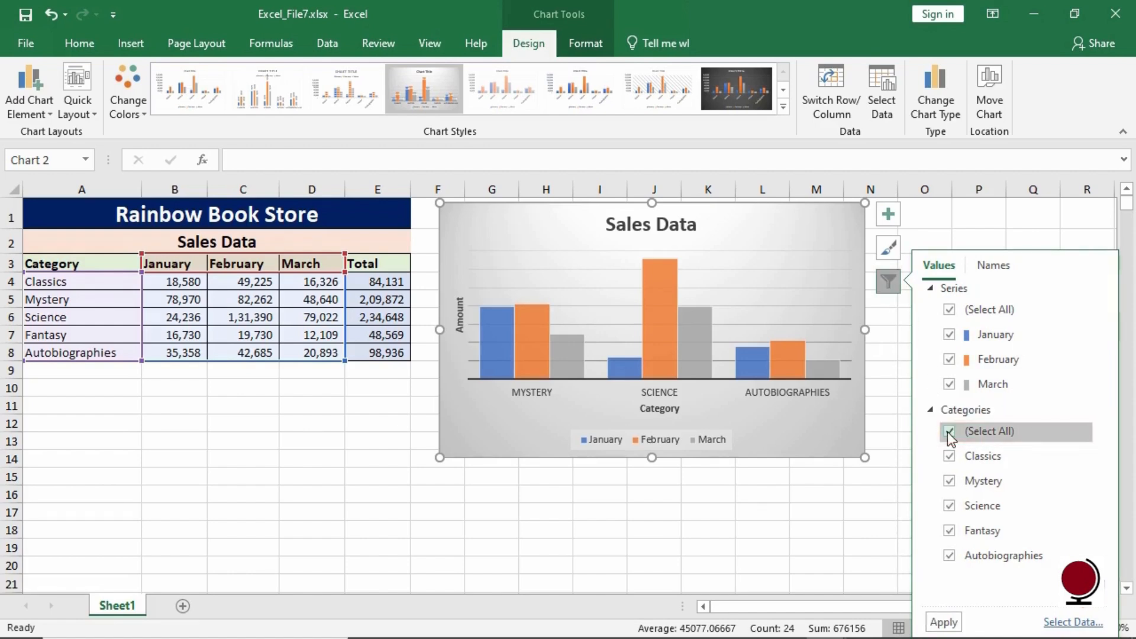
pyautogui.click(951, 623)
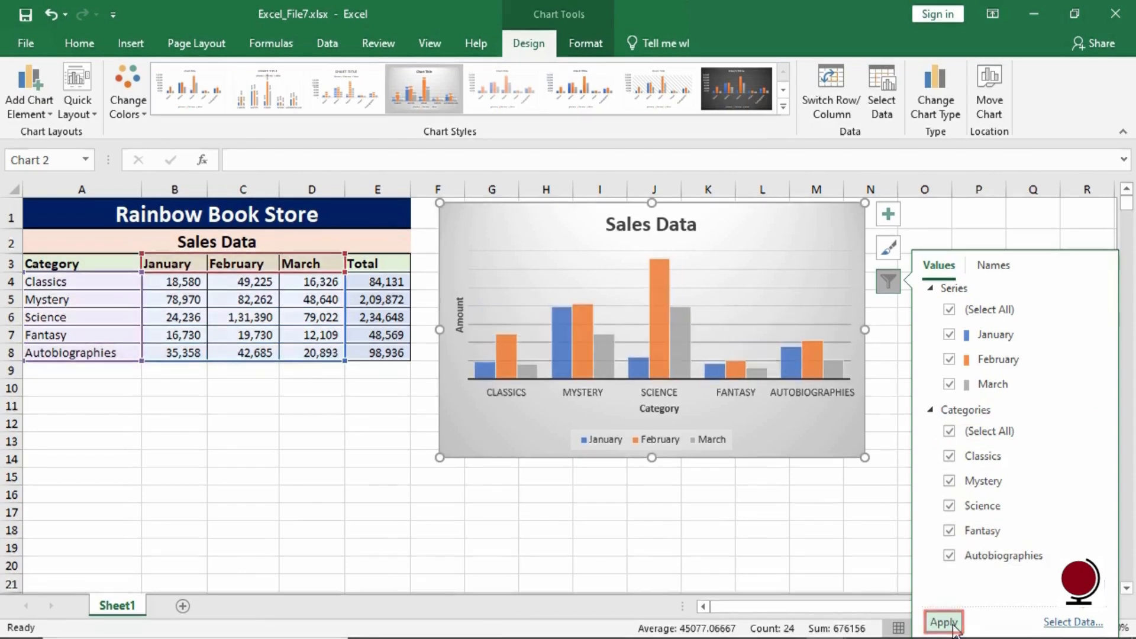
pyautogui.click(829, 437)
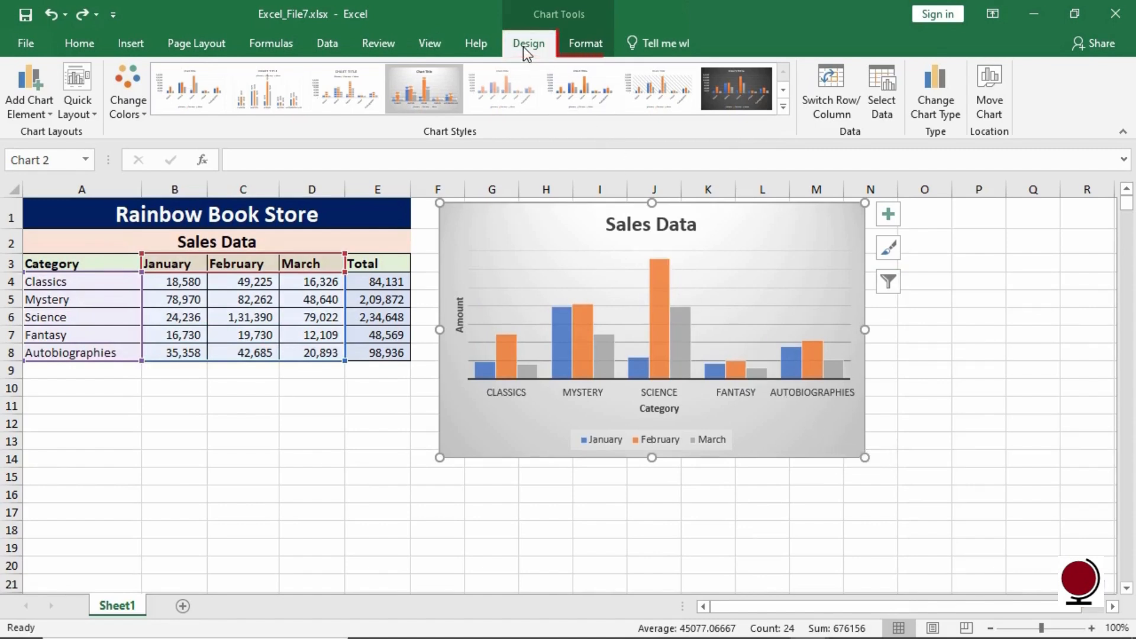
# - Add a data table with legend keys to the chart
pyautogui.click(590, 54)
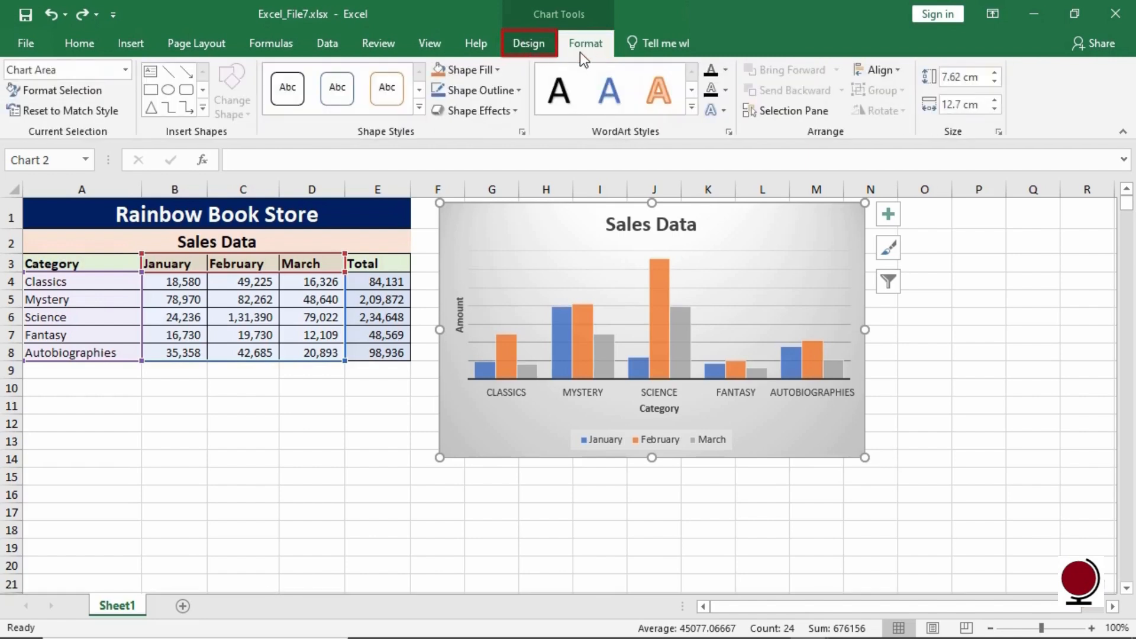
pyautogui.click(545, 52)
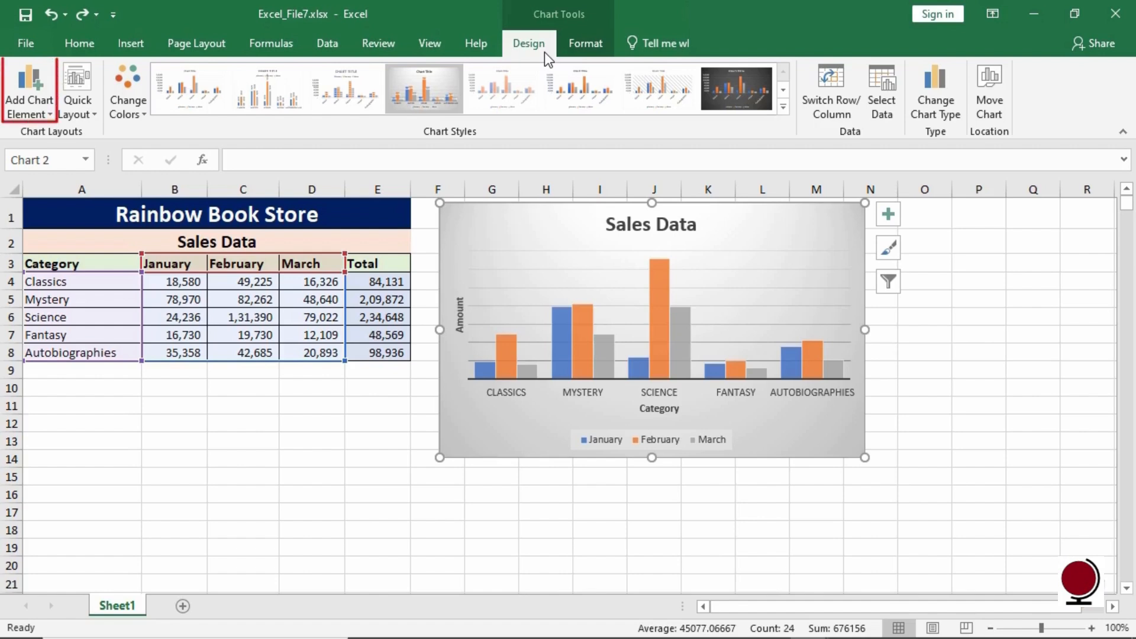
pyautogui.click(36, 100)
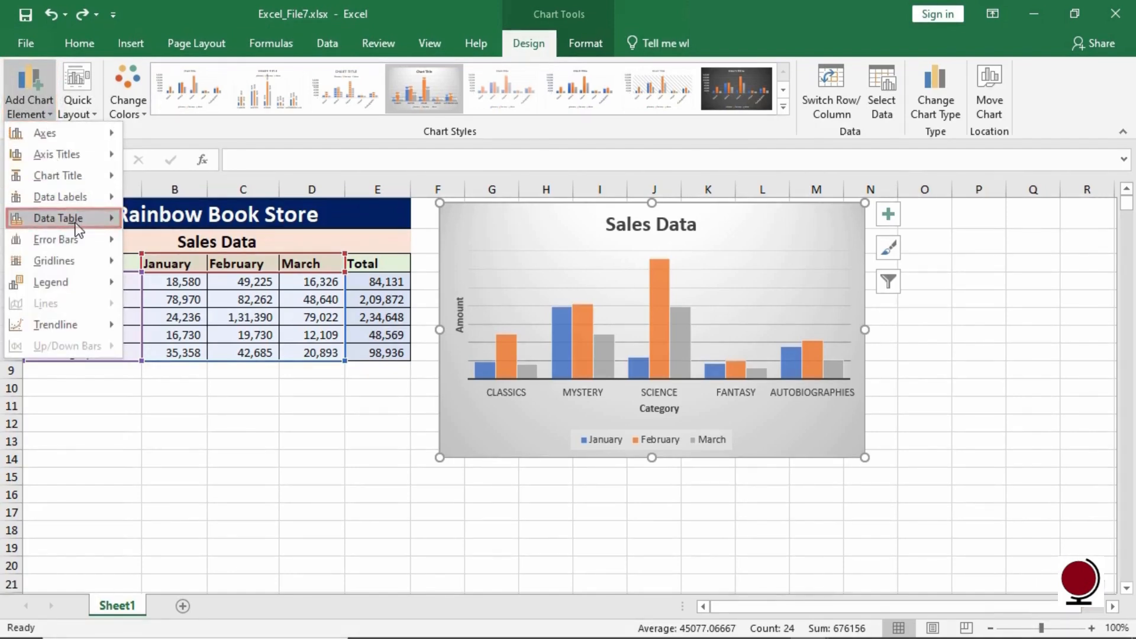
pyautogui.moveTo(76, 223)
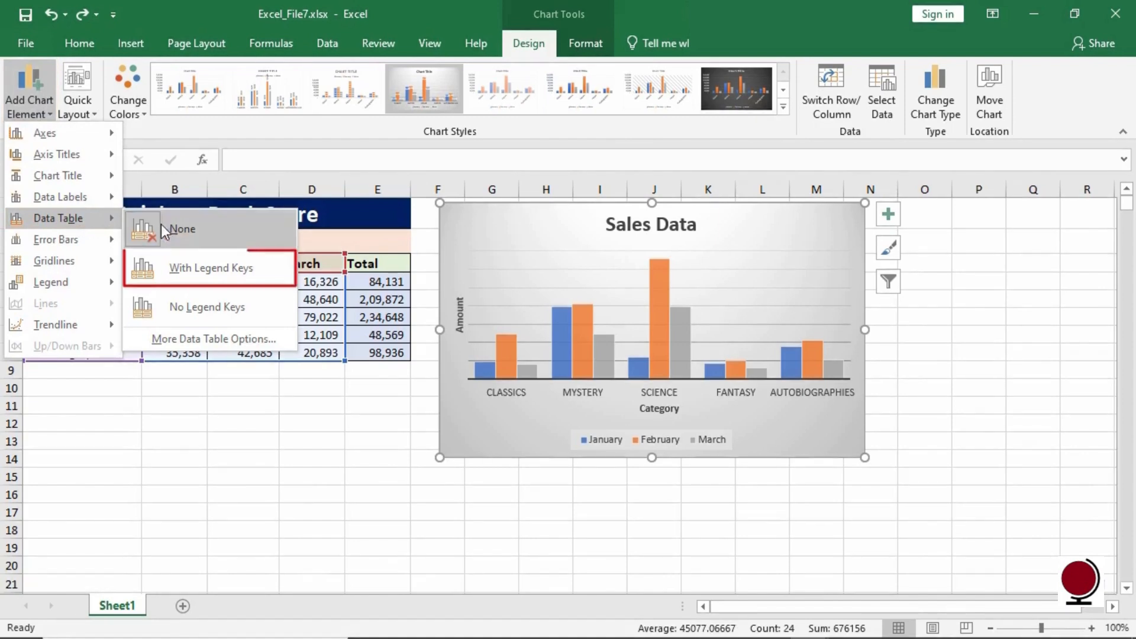
pyautogui.click(193, 278)
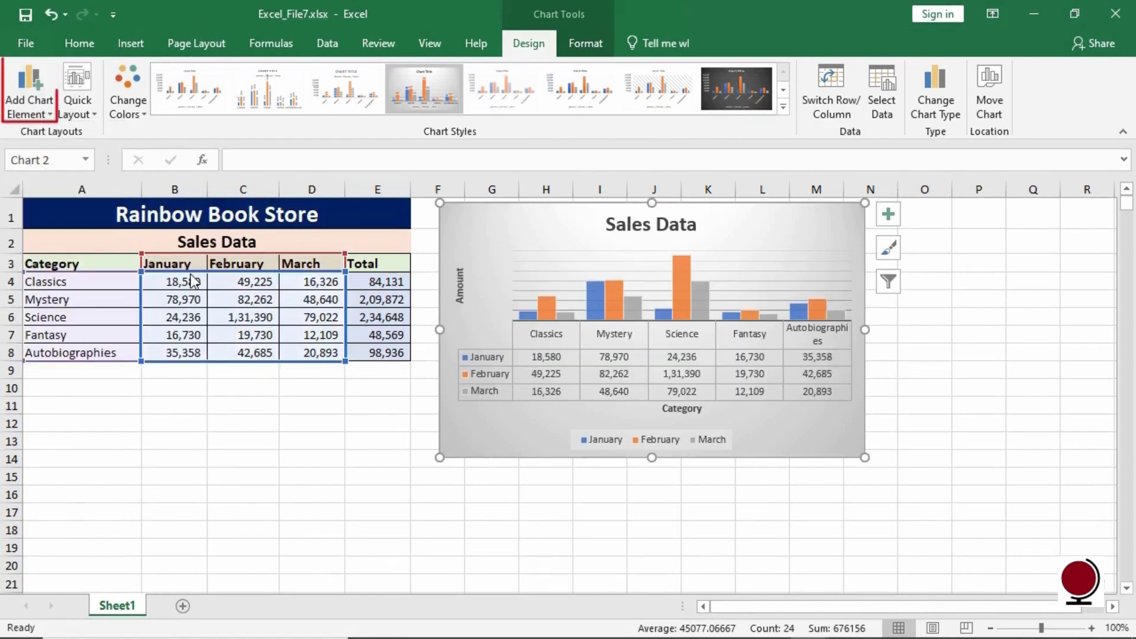
# - Remove the data table from the chart again
pyautogui.click(41, 98)
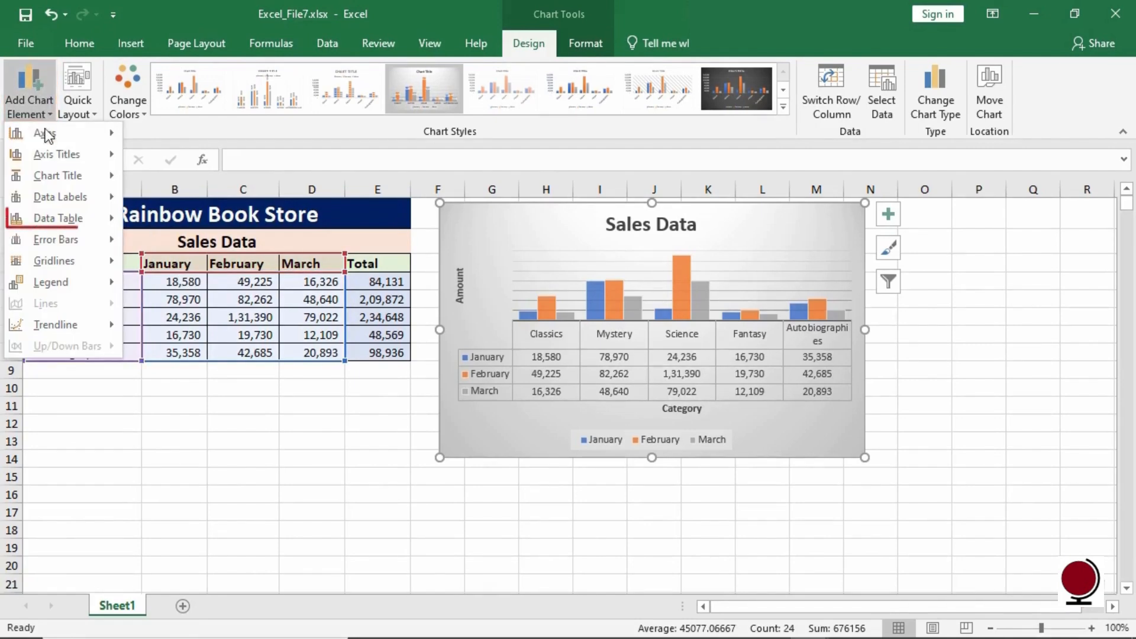
pyautogui.moveTo(86, 224)
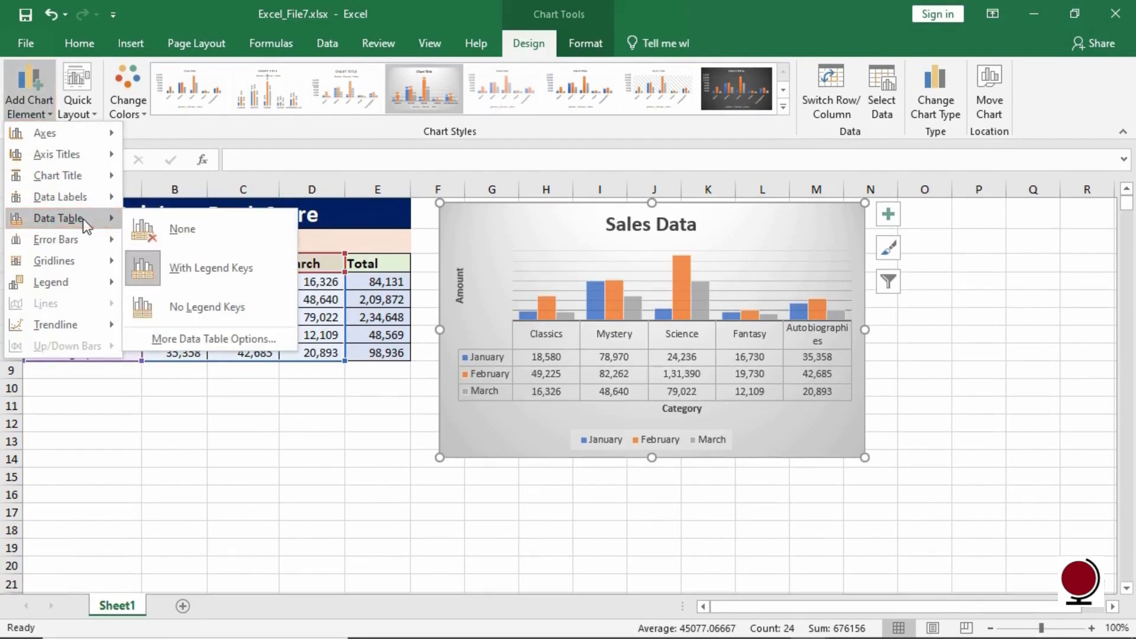
pyautogui.click(167, 230)
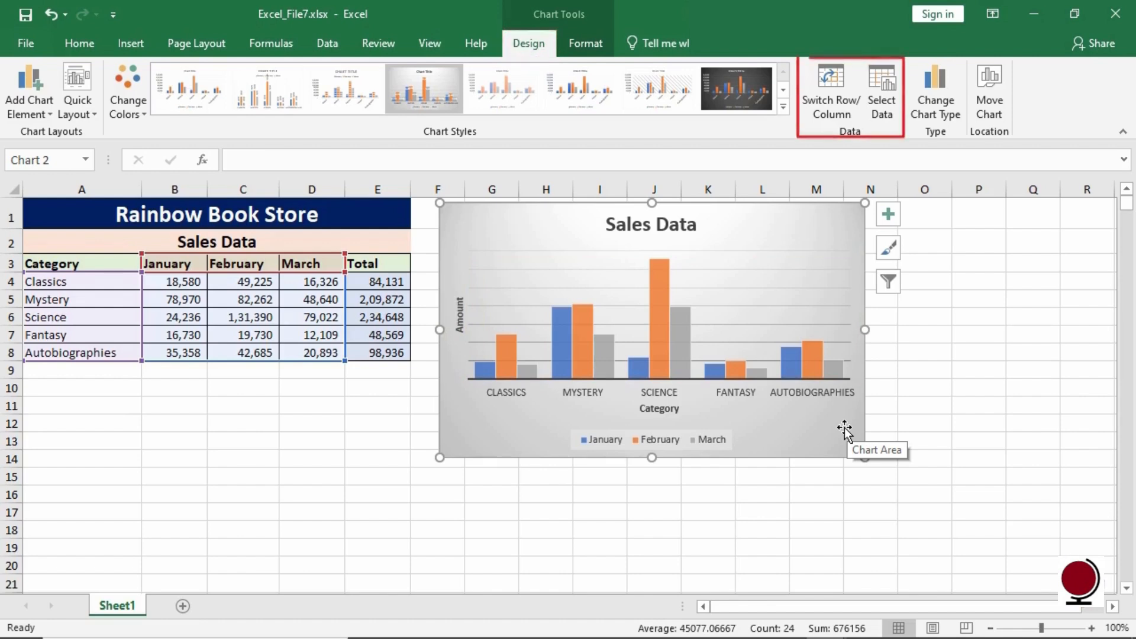
# - Switch the chart's rows and columns, then filter out the Fantasy and Autobiographies series and the March category
pyautogui.click(837, 90)
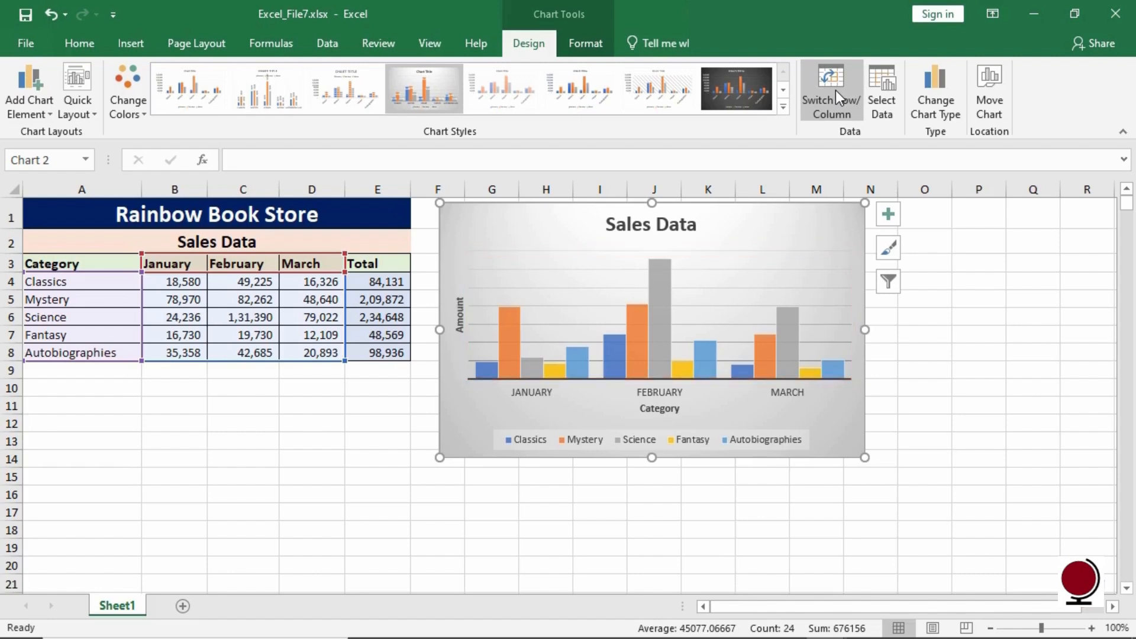
pyautogui.click(889, 290)
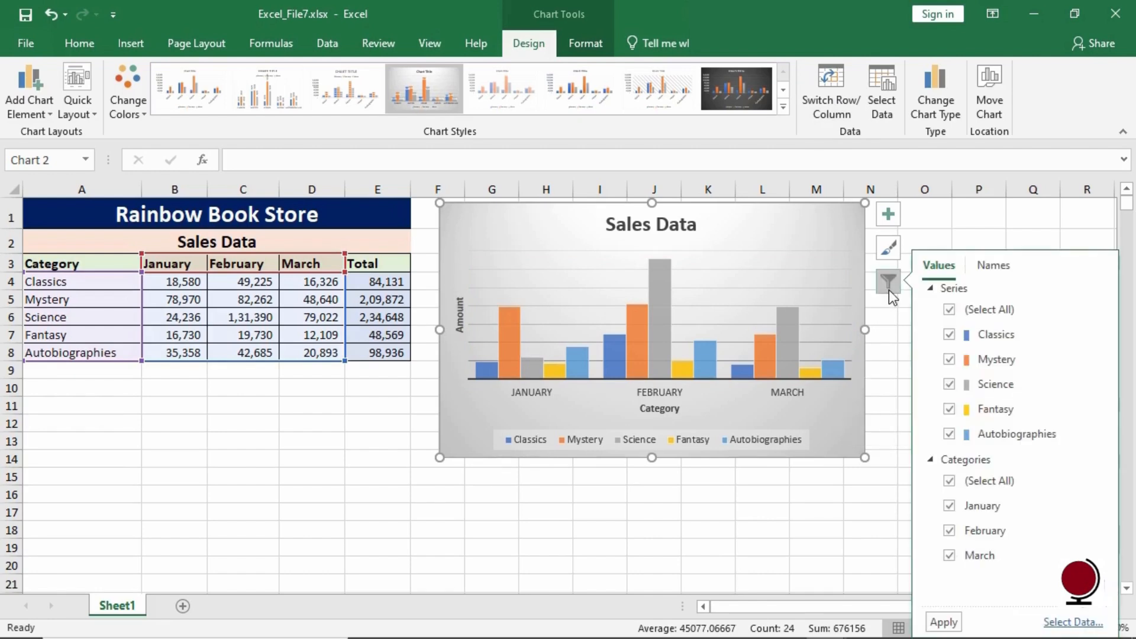
pyautogui.click(950, 409)
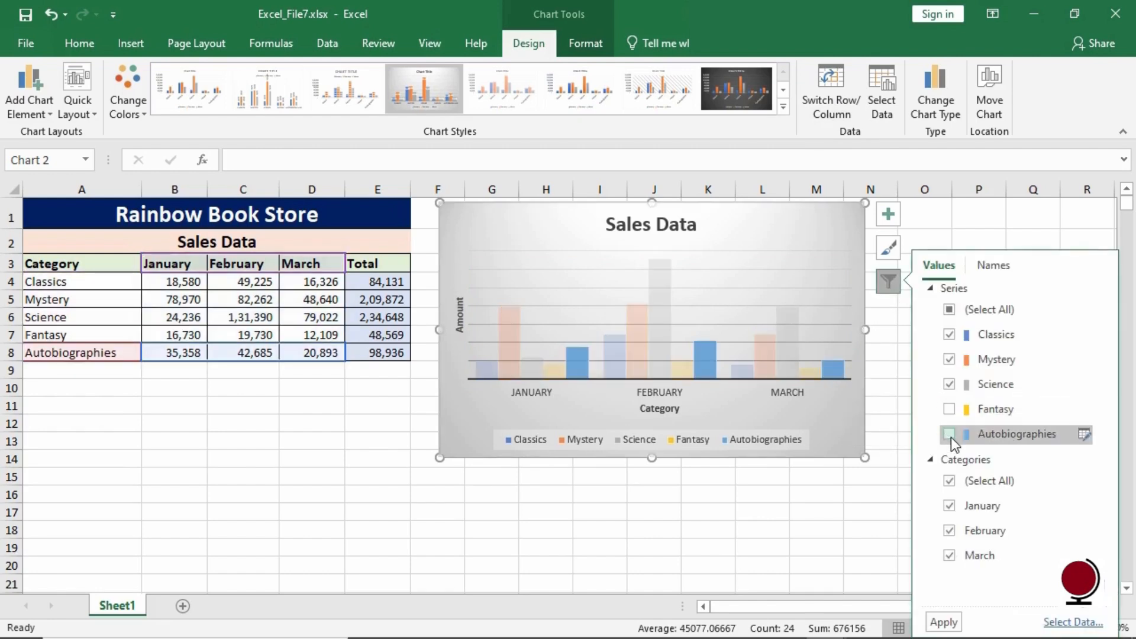
pyautogui.click(949, 556)
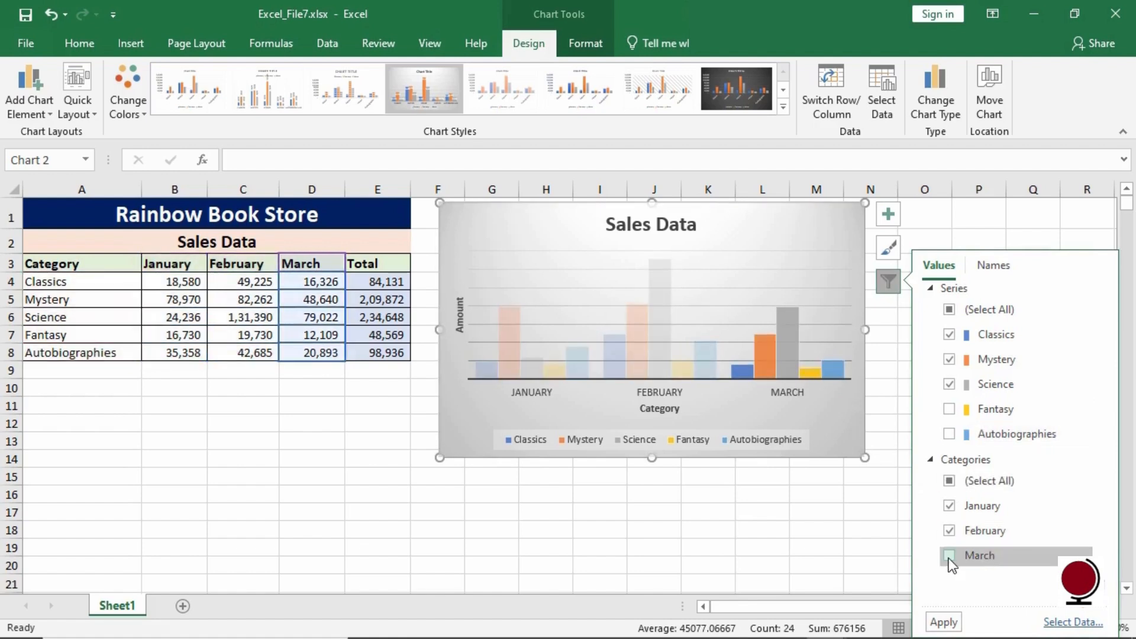
pyautogui.click(944, 622)
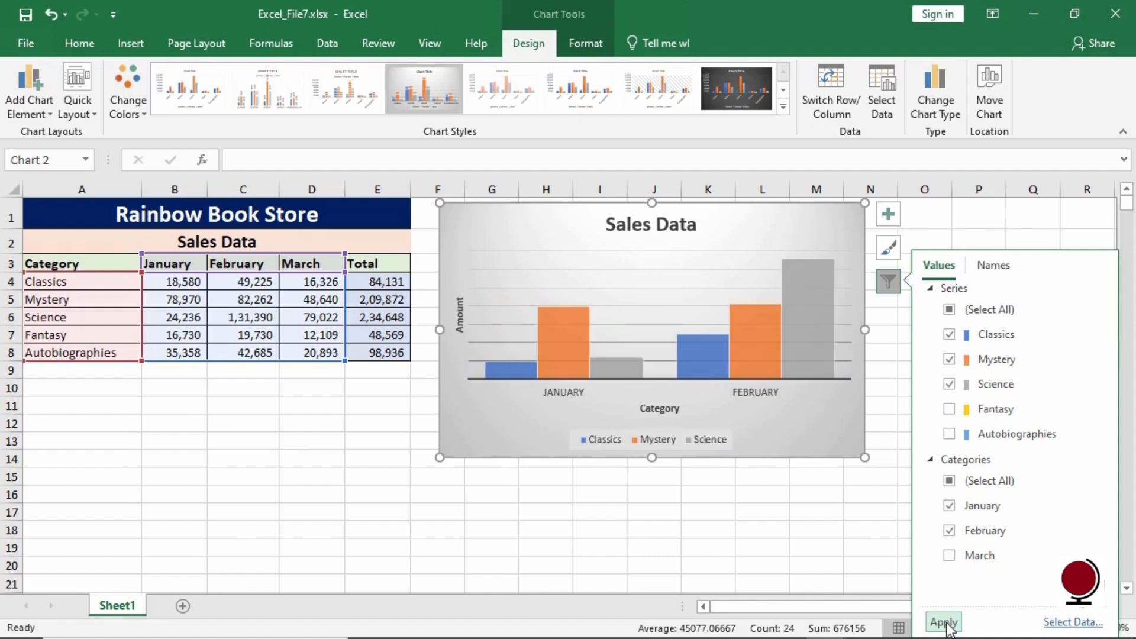
pyautogui.click(834, 436)
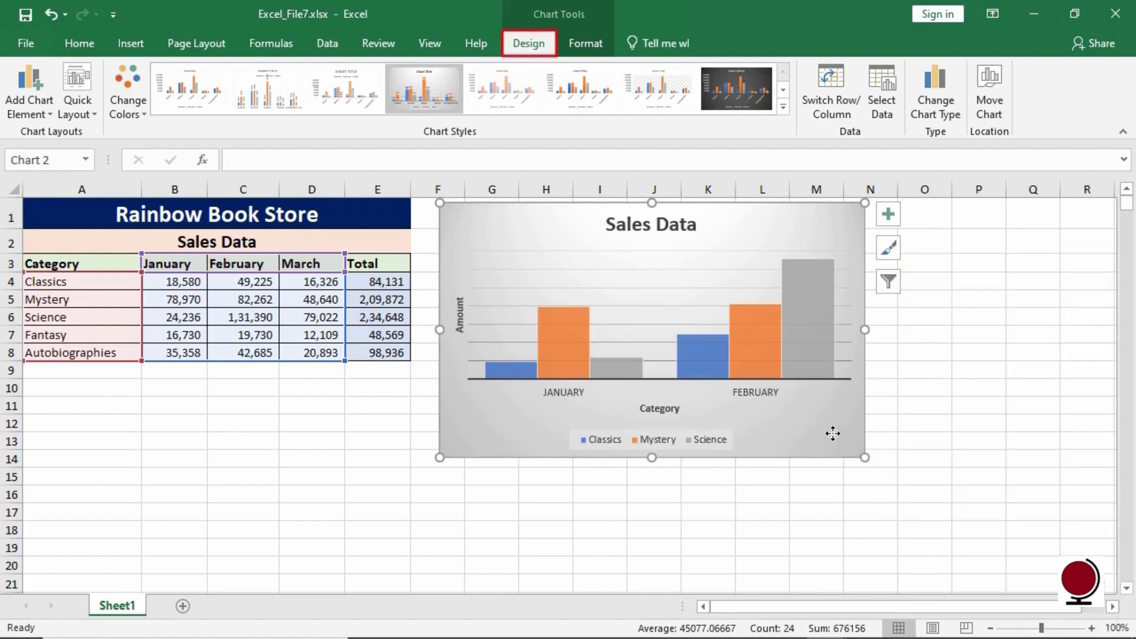
# - Review the chart's data source, then change the chart type to Clustered Bar
pyautogui.click(889, 84)
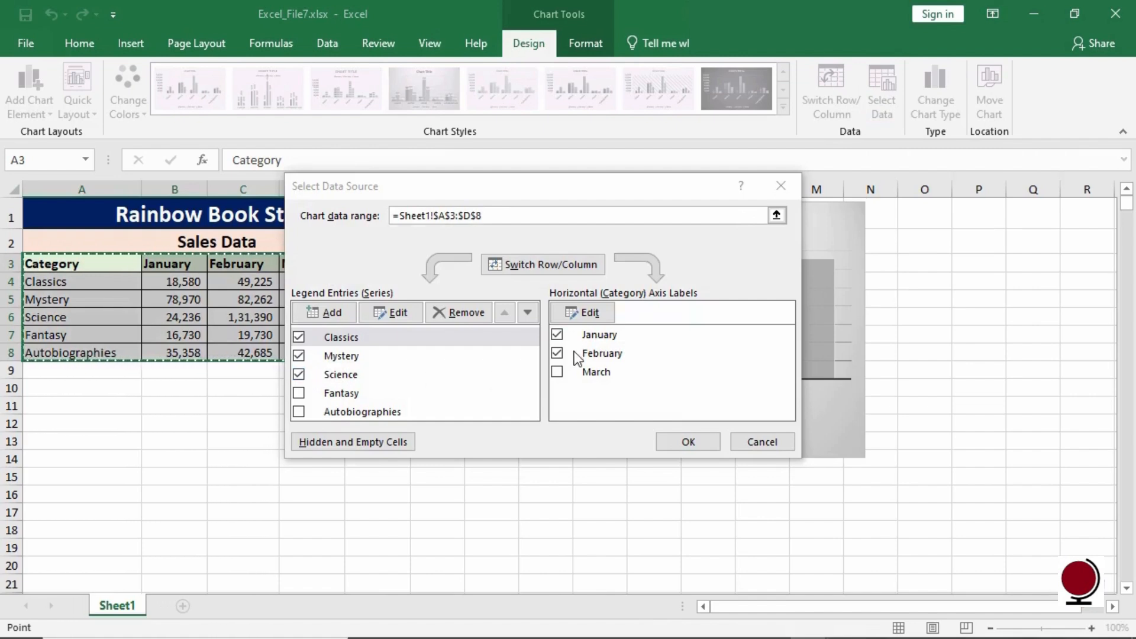
pyautogui.click(705, 445)
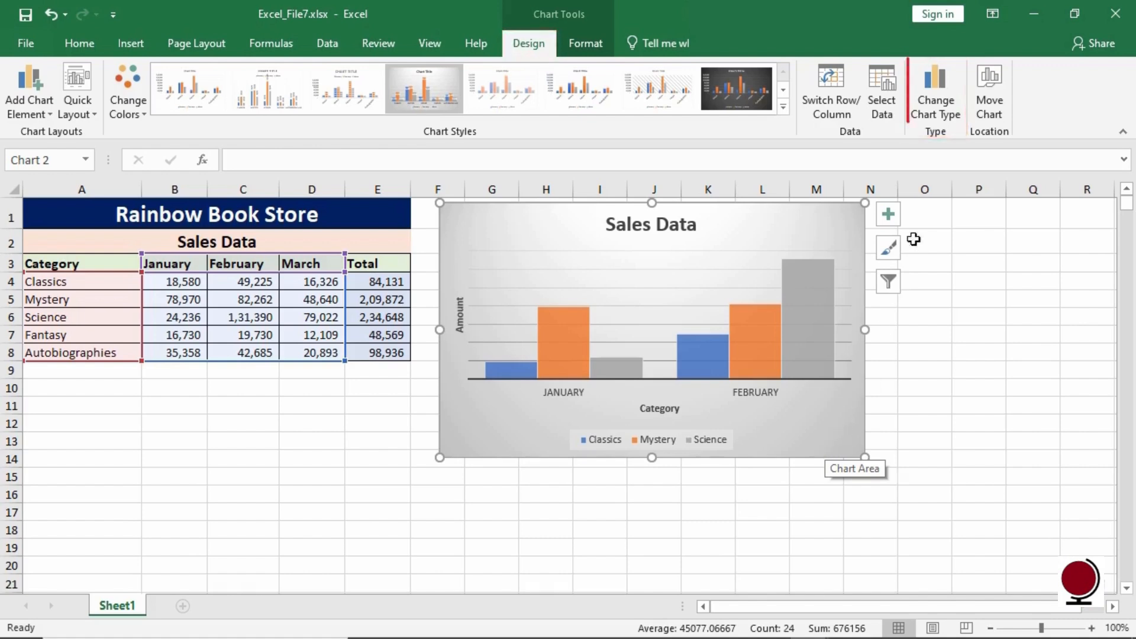
pyautogui.click(949, 108)
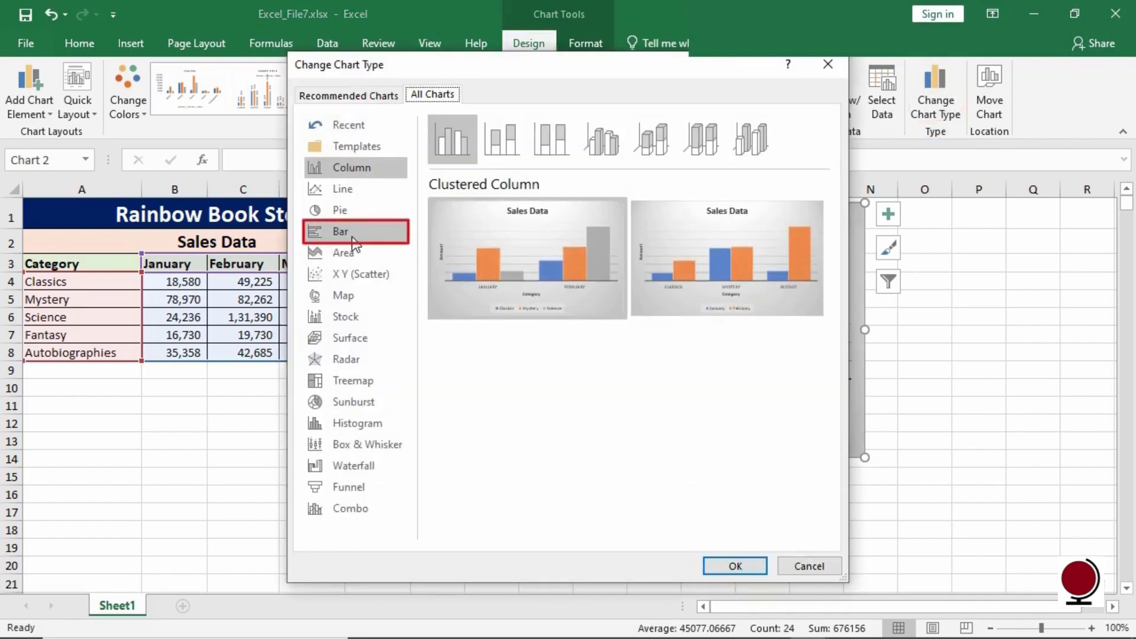
pyautogui.click(353, 240)
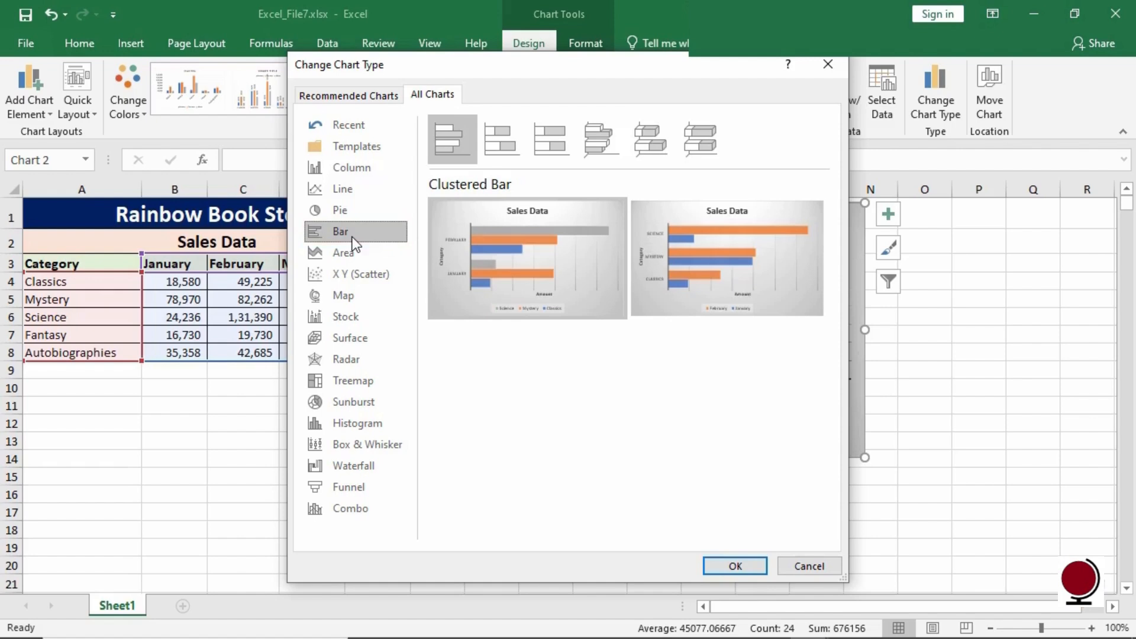
pyautogui.moveTo(528, 285)
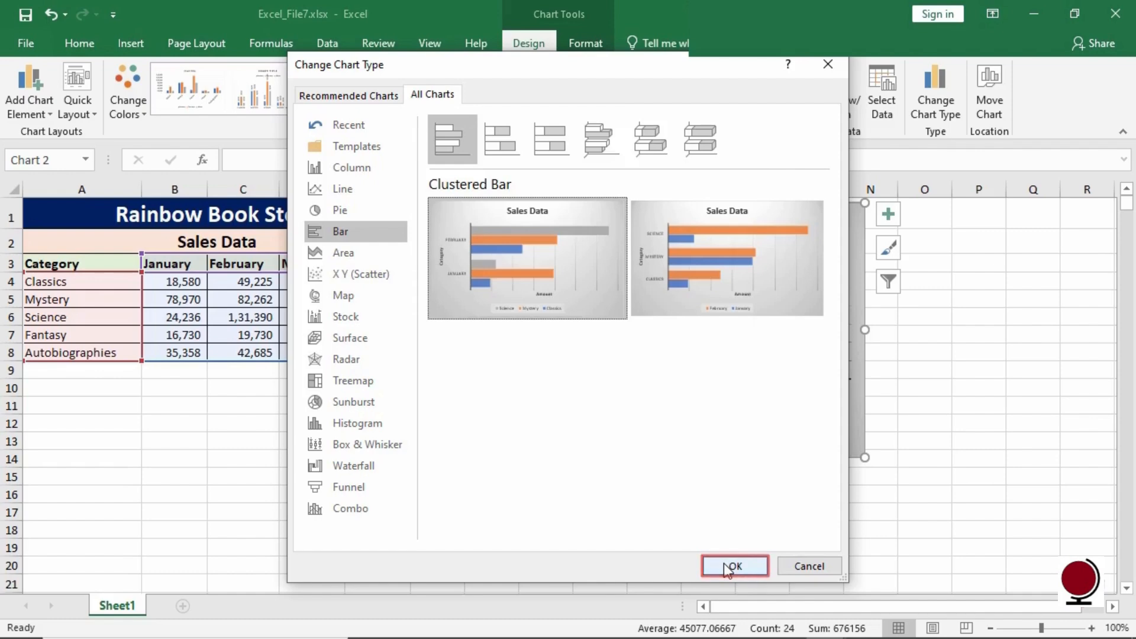
pyautogui.click(724, 564)
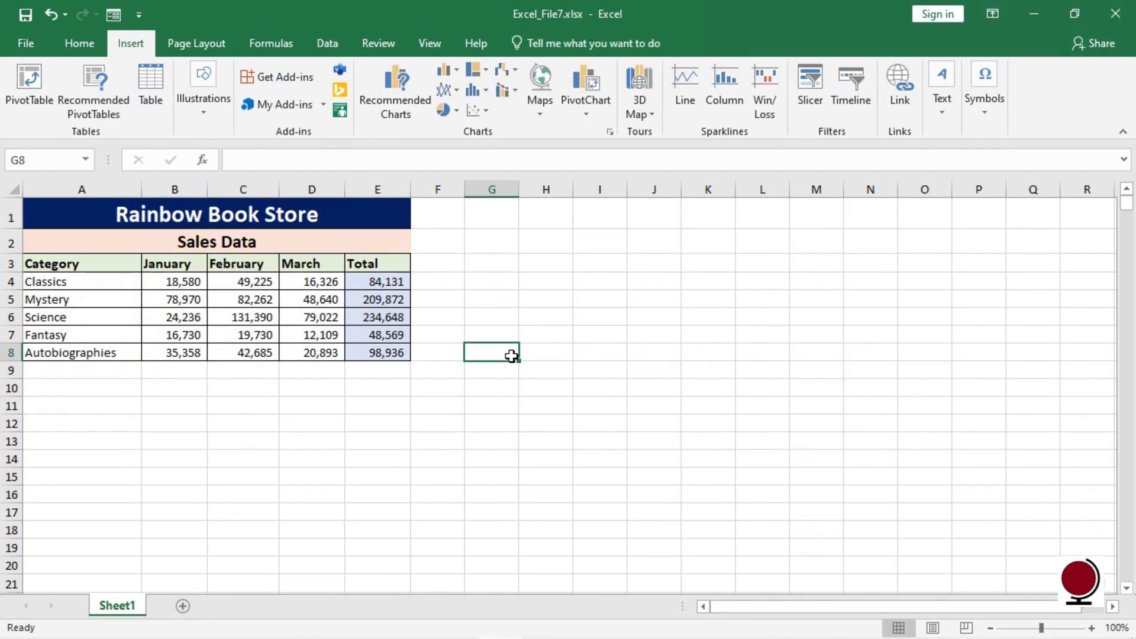
# - Select the Category and Total columns and insert a 3-D Pie chart from them
pyautogui.click(112, 265)
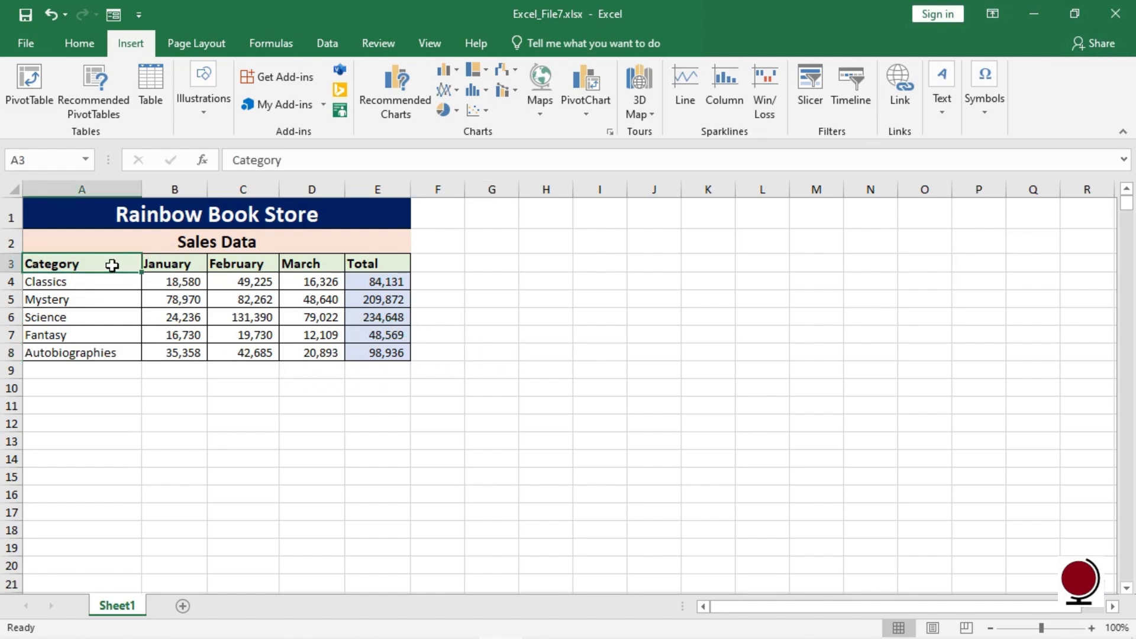
pyautogui.keyDown('shift'); pyautogui.click(105, 353); pyautogui.keyUp('shift')
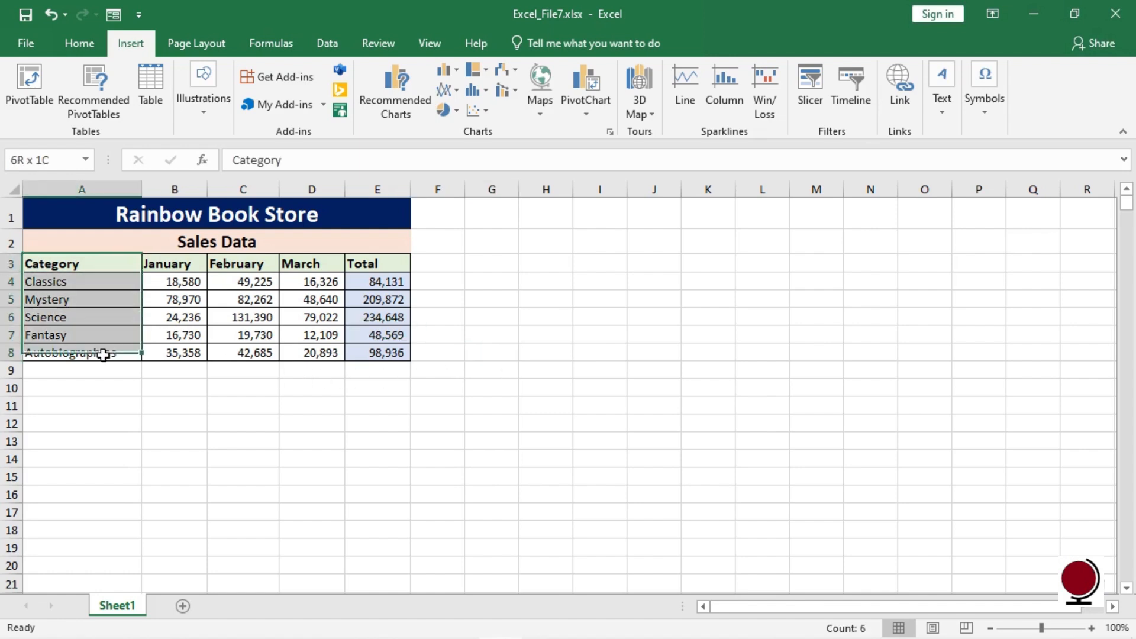
pyautogui.keyDown('ctrl'); pyautogui.click(379, 264); pyautogui.keyUp('ctrl')
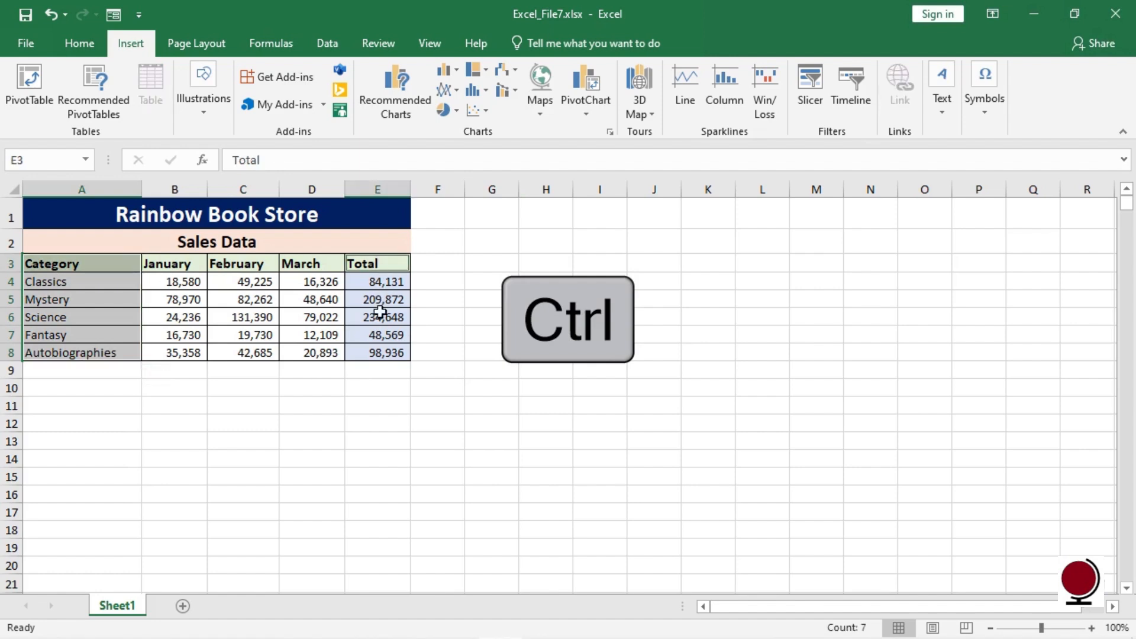
pyautogui.moveTo(389, 359); pyautogui.dragTo(389, 359)
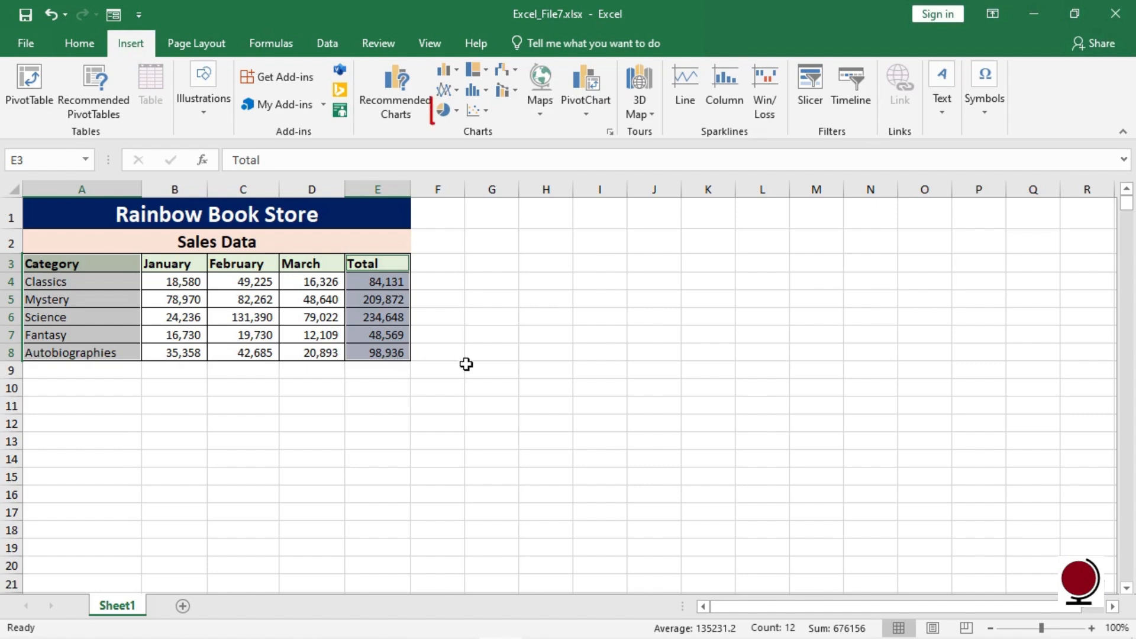
pyautogui.click(455, 112)
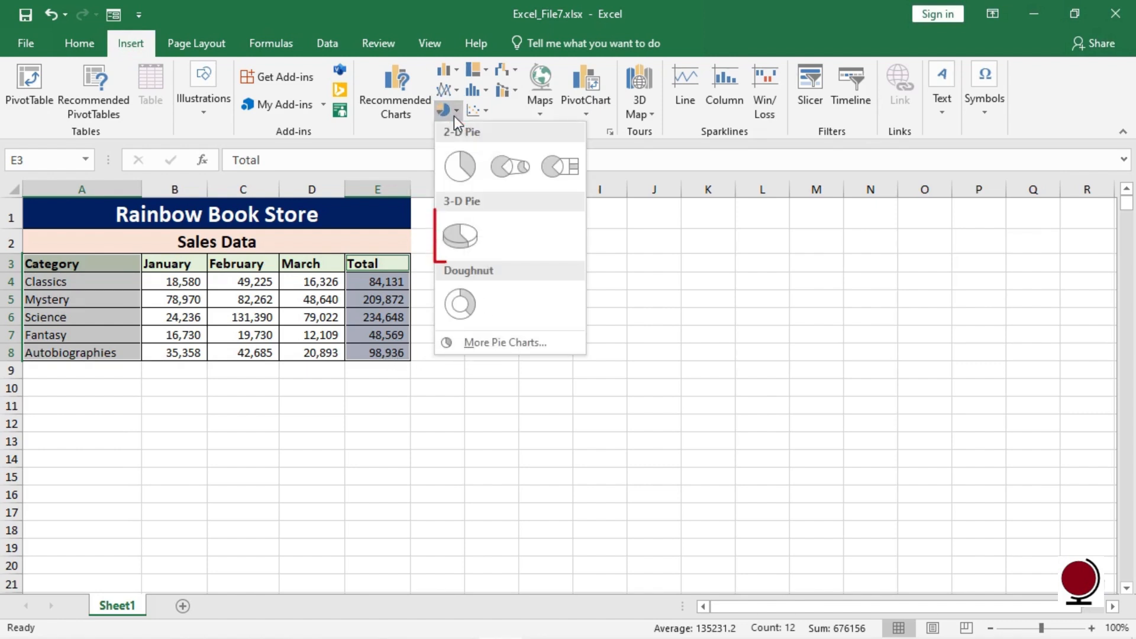
pyautogui.click(461, 236)
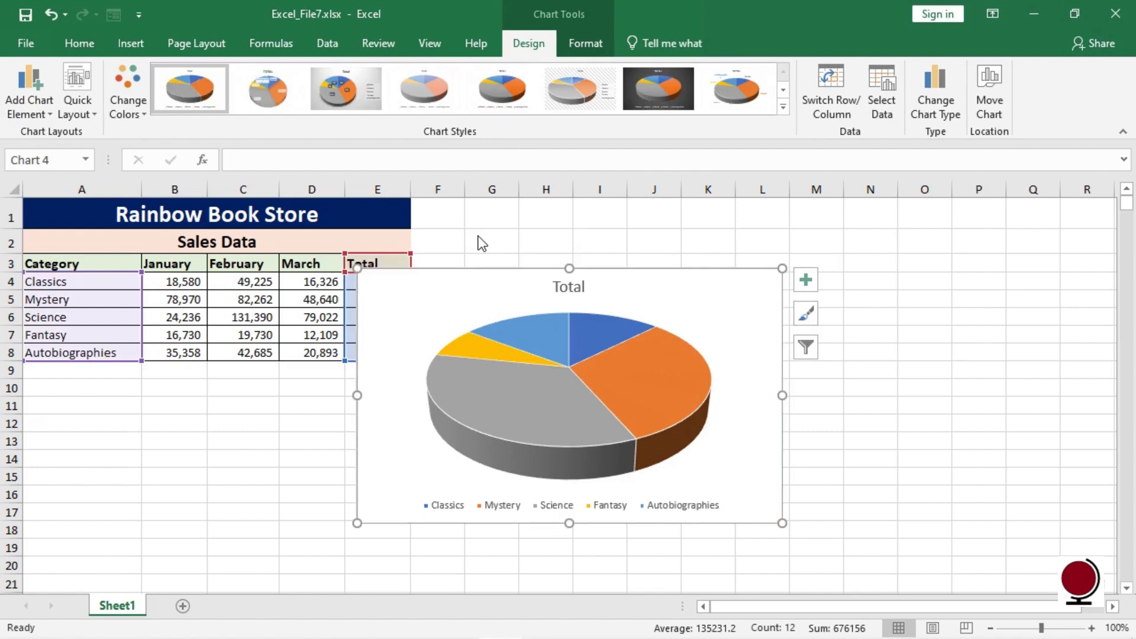
# - Apply the third pie chart style with percentage labels and move the chart up and to the right
pyautogui.click(350, 86)
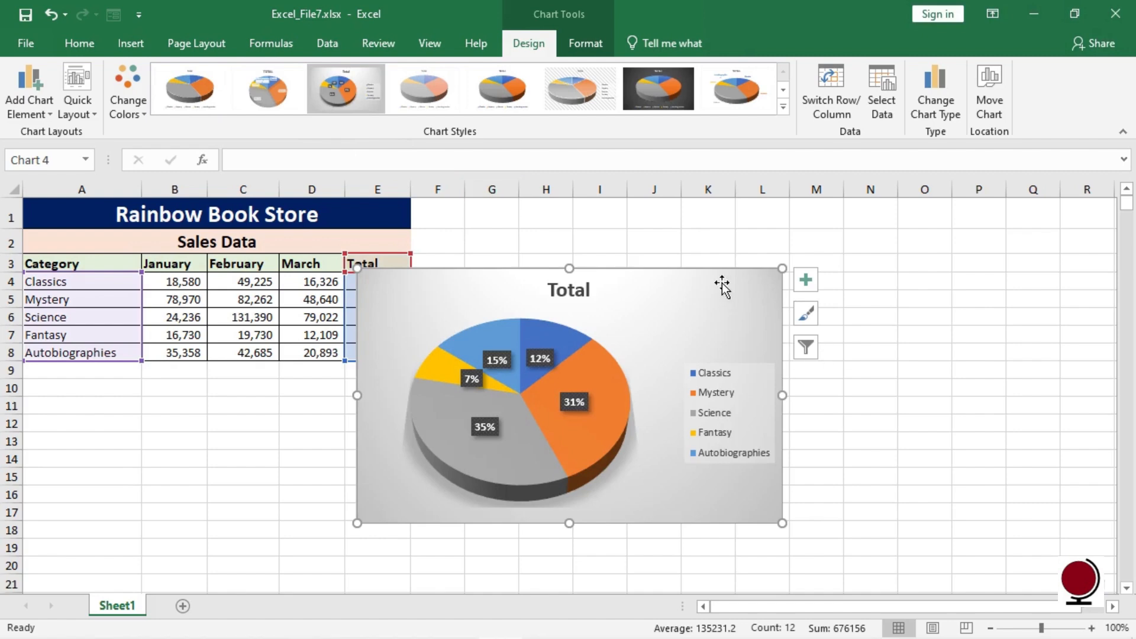
pyautogui.moveTo(722, 287); pyautogui.dragTo(843, 238)
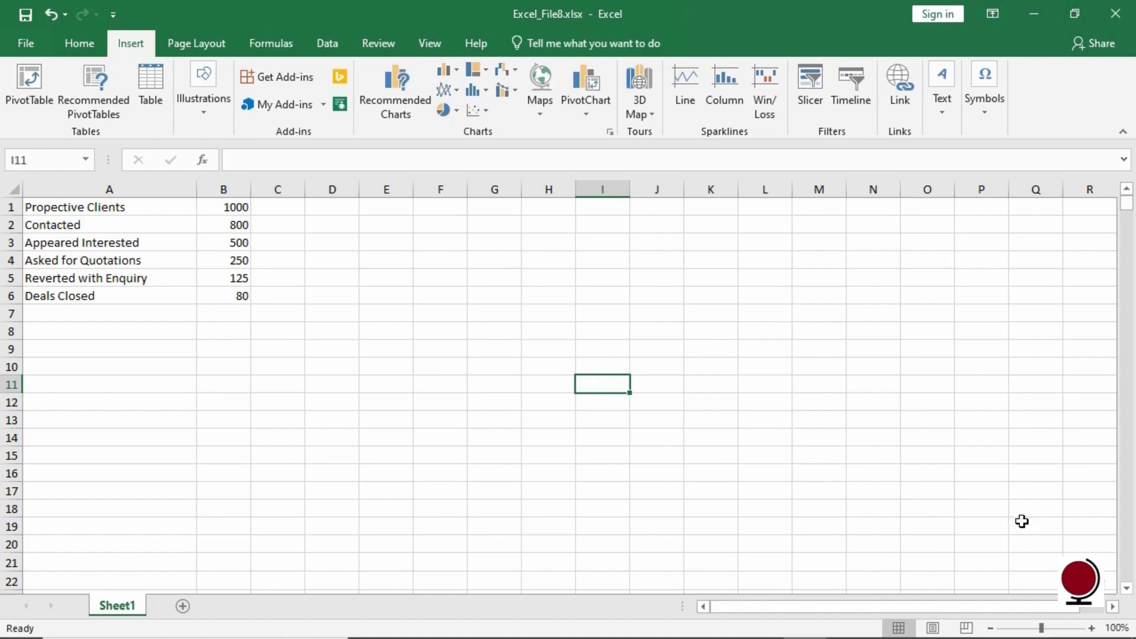
# - Select the sales pipeline data in A1:B6 and insert a Funnel chart from all chart types
pyautogui.click(154, 214)
pyautogui.moveTo(154, 215); pyautogui.dragTo(222, 297)
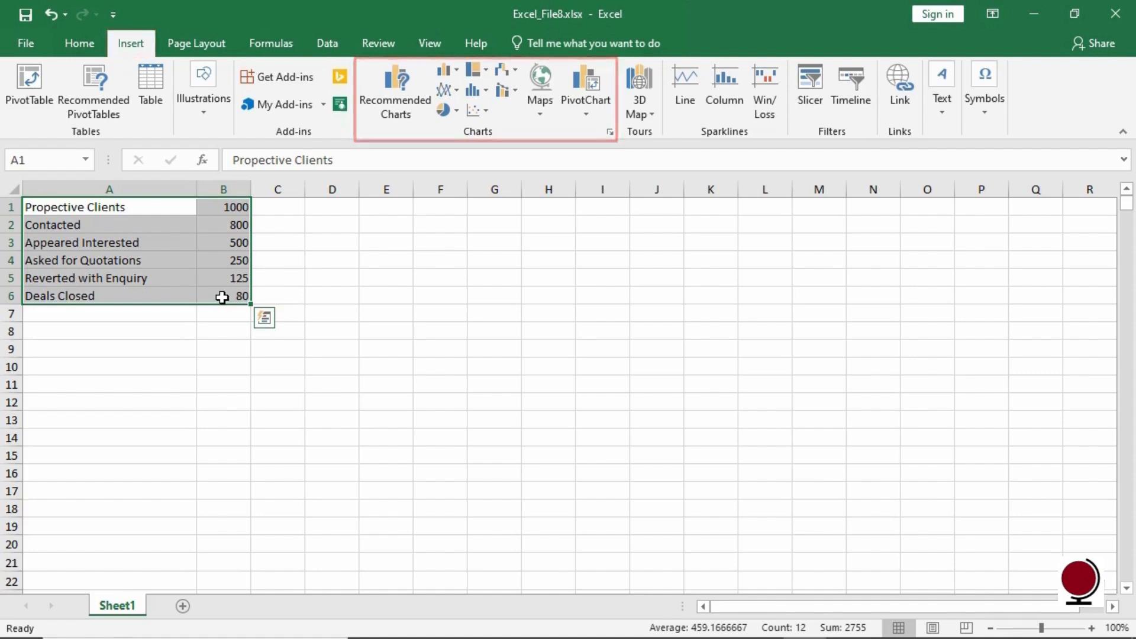
pyautogui.click(396, 107)
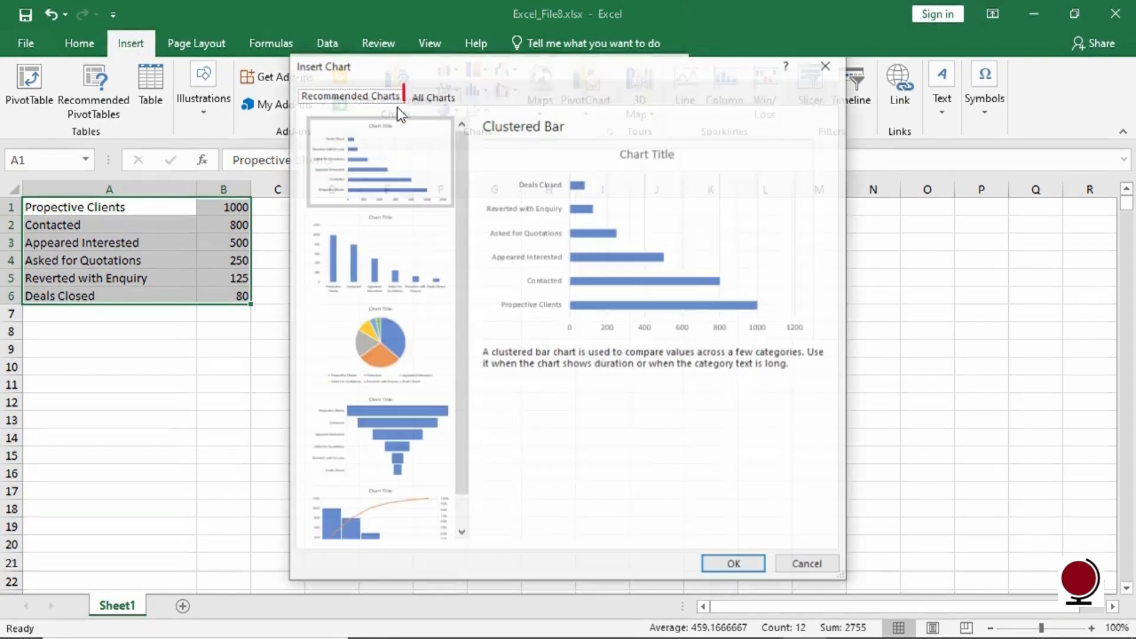
pyautogui.click(449, 100)
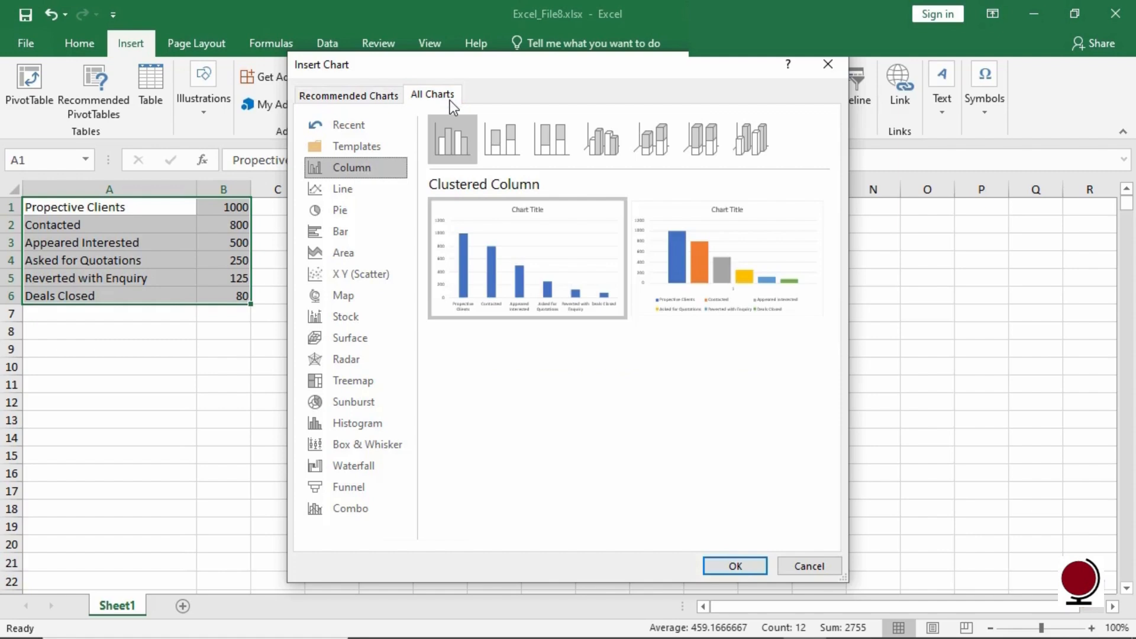
pyautogui.click(372, 489)
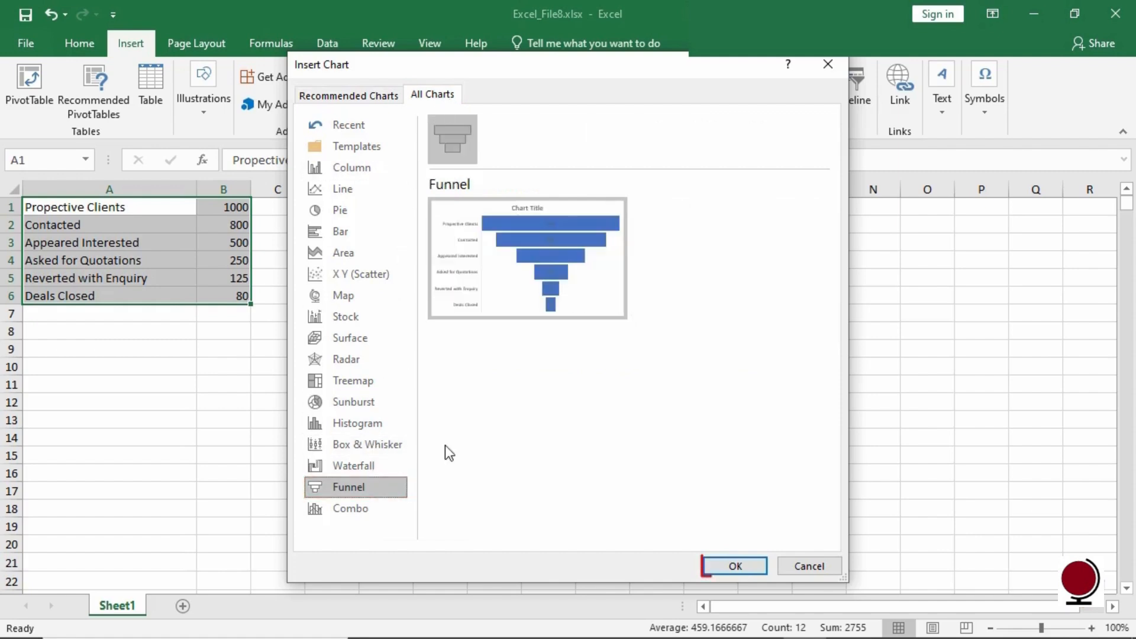
pyautogui.click(737, 568)
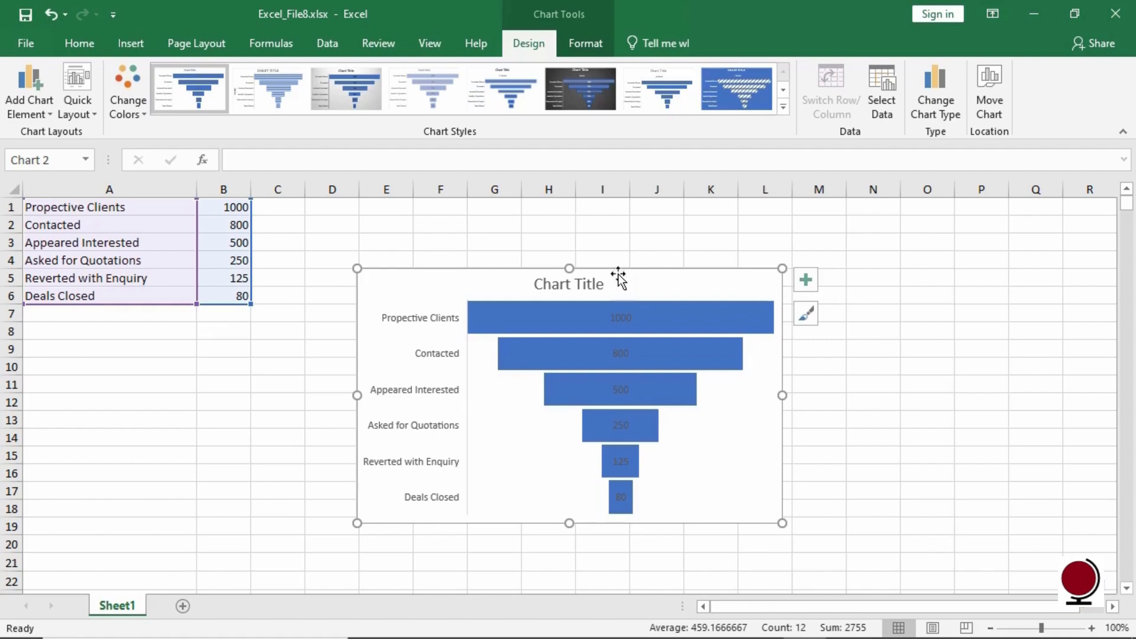
# - Apply the dark background style to the funnel chart
pyautogui.click(598, 107)
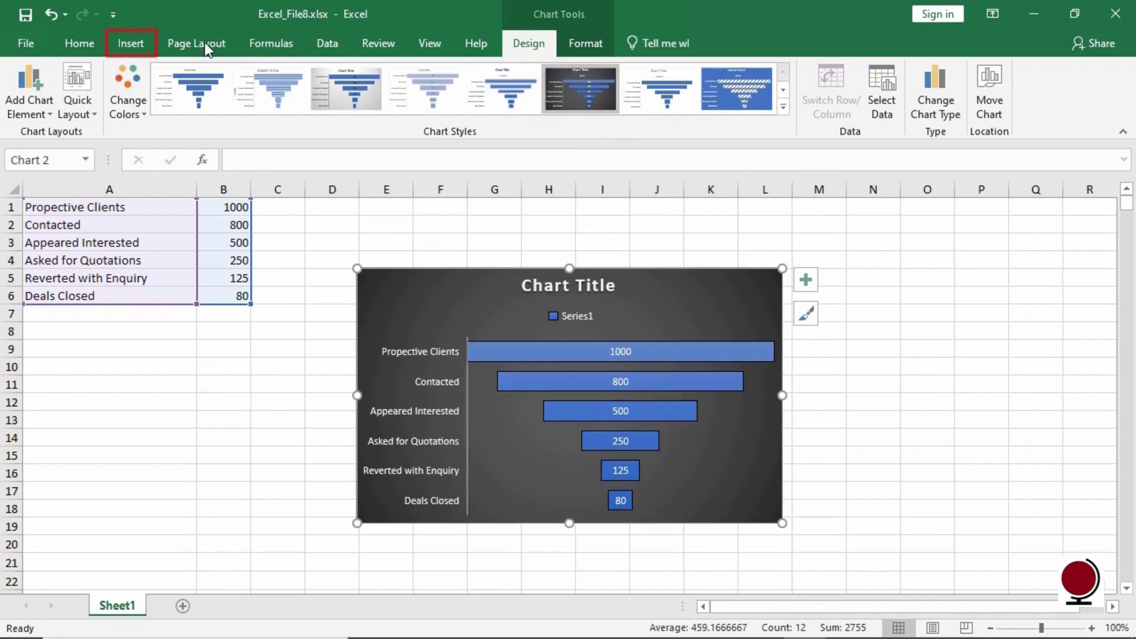
pyautogui.click(131, 44)
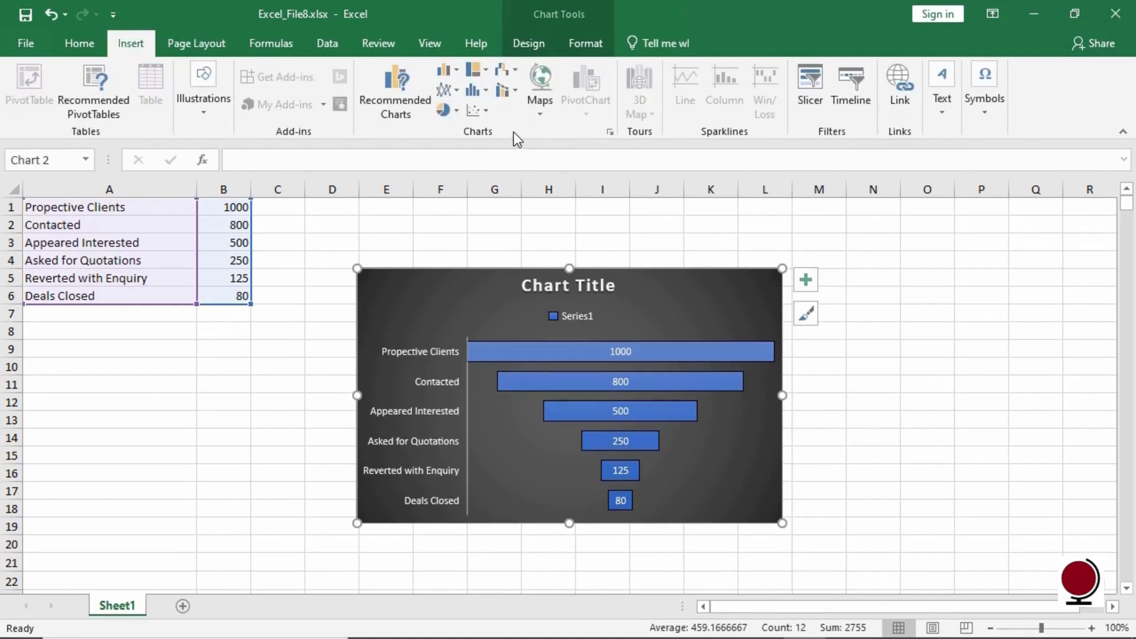
# - Deselect the funnel chart and review the worksheet in print preview with landscape orientation
pyautogui.click(604, 238)
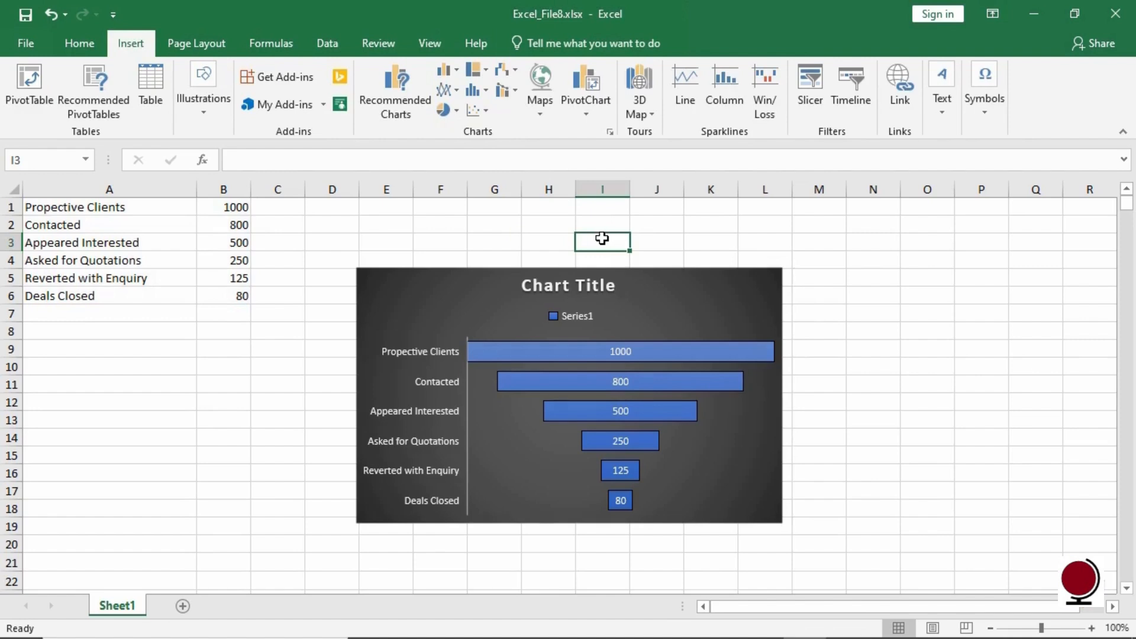
pyautogui.click(26, 47)
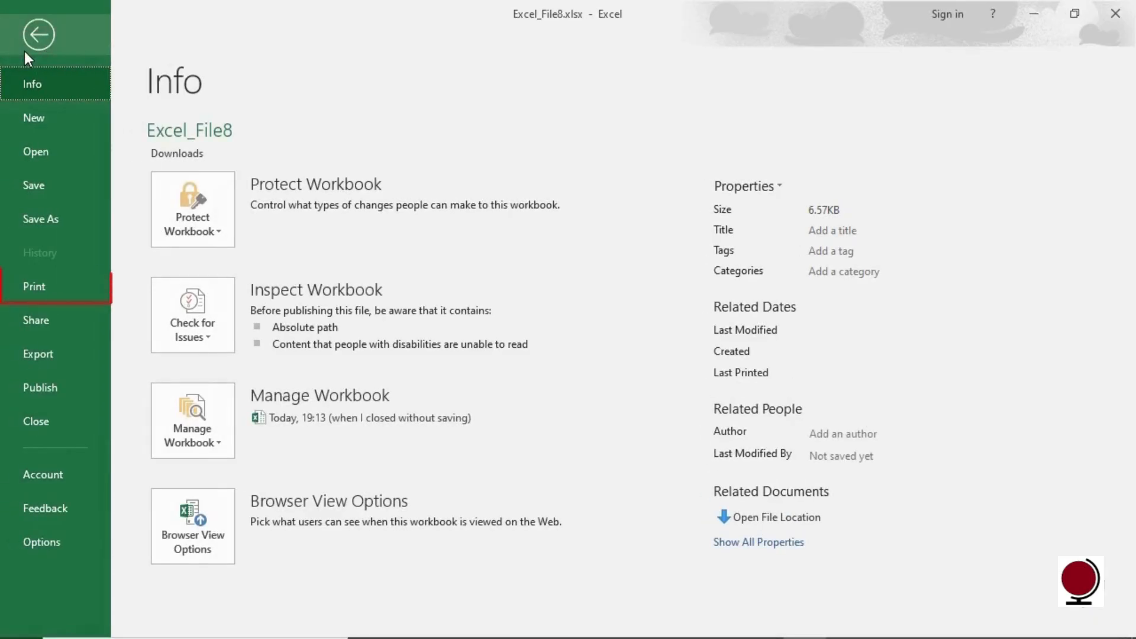
pyautogui.click(58, 284)
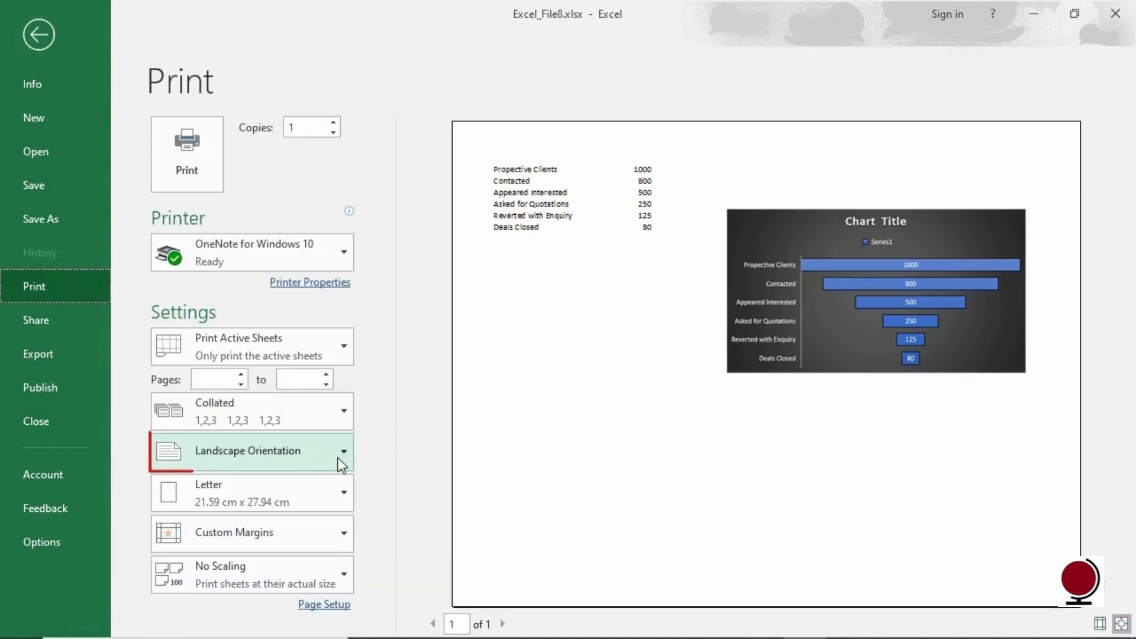
pyautogui.click(342, 458)
pyautogui.click(346, 451)
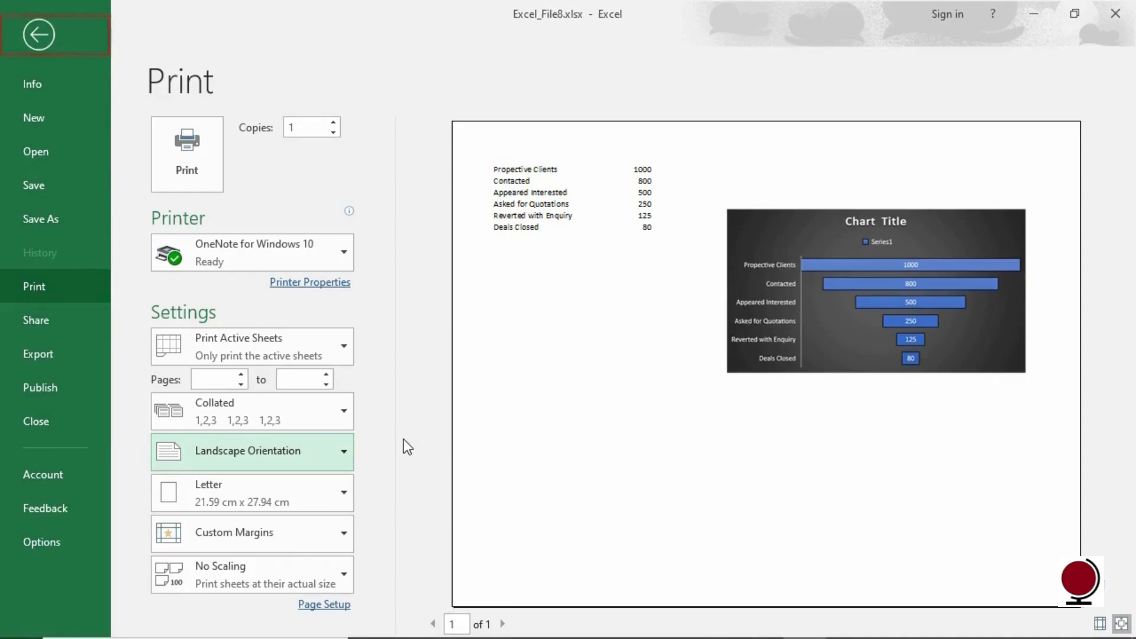
pyautogui.click(41, 35)
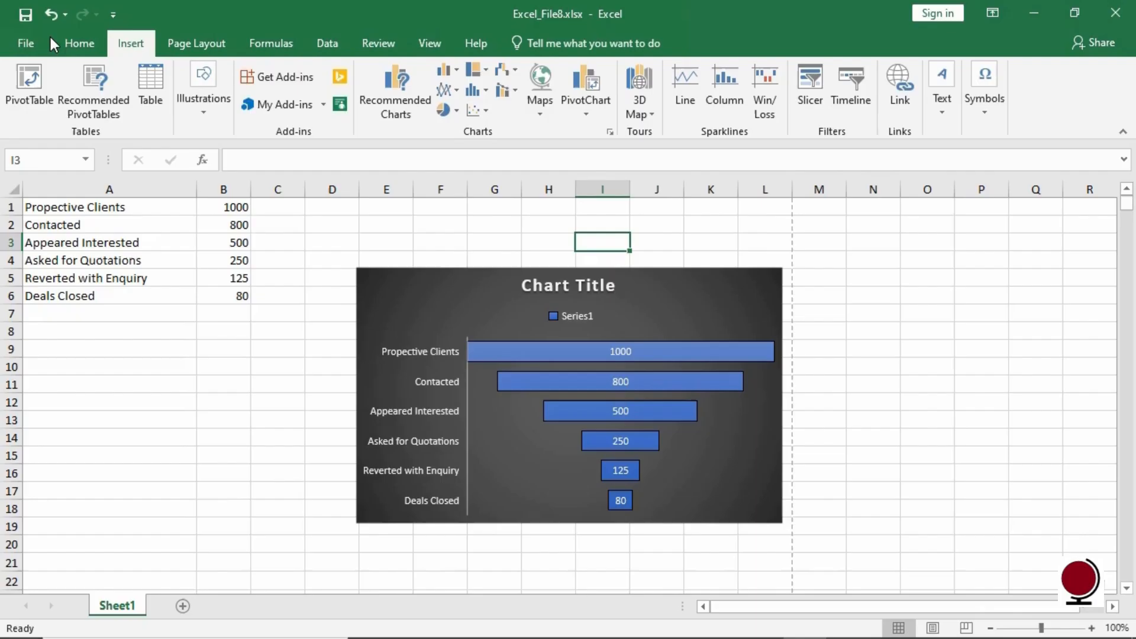
# - Select the funnel chart and open the print preview for it
pyautogui.click(758, 292)
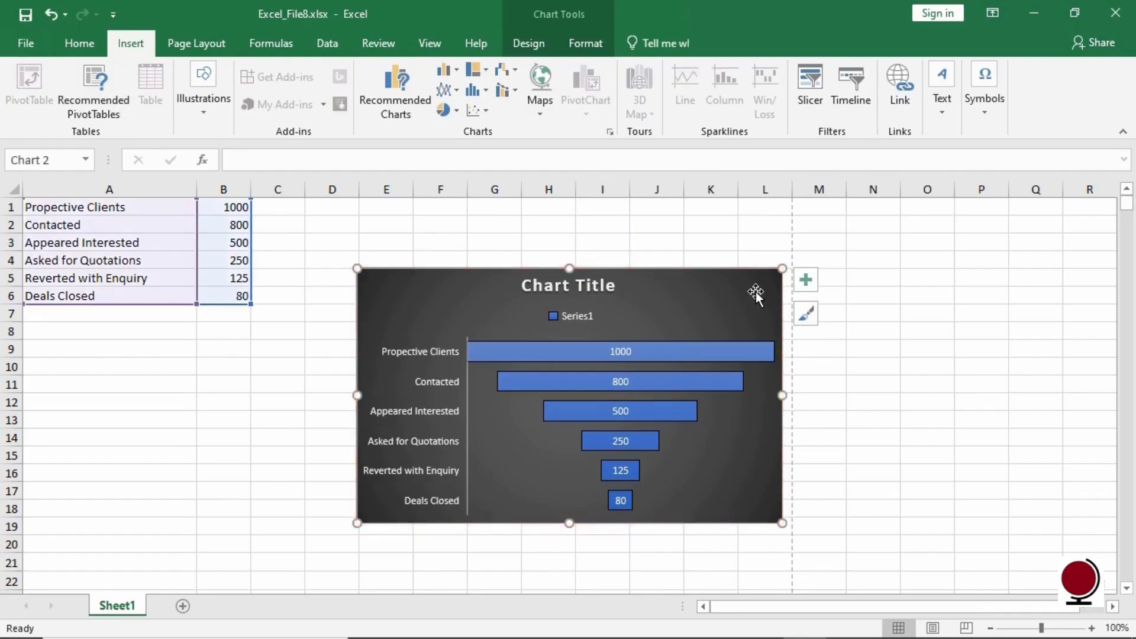
pyautogui.click(26, 43)
pyautogui.click(55, 289)
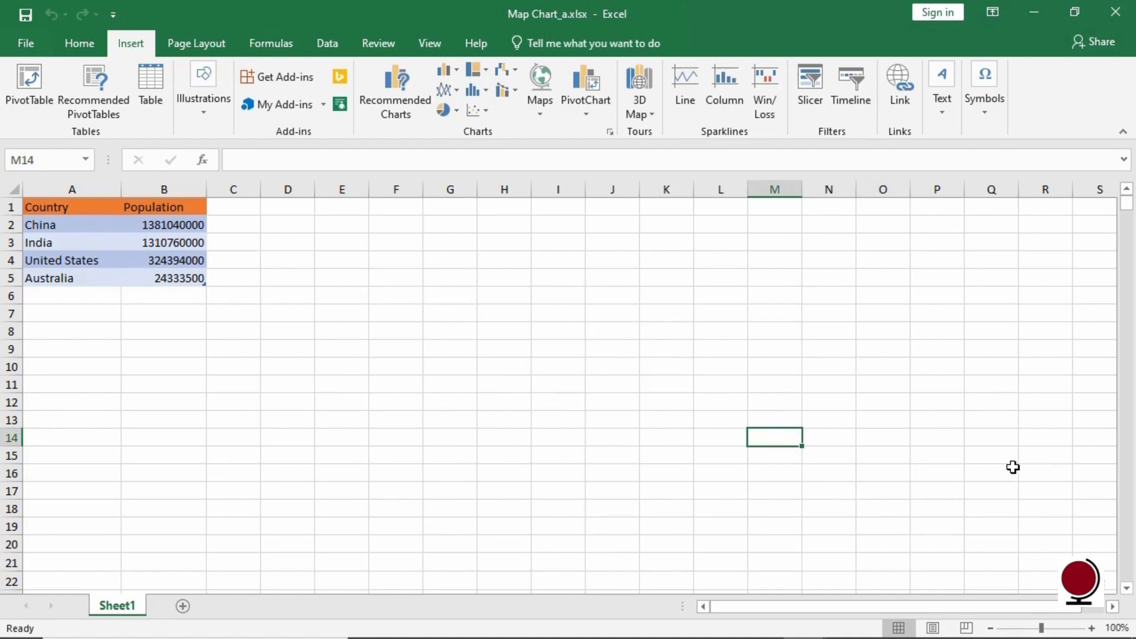
# - Select the Country and Population data in A1:B5 and insert a Filled Map chart
pyautogui.moveTo(78, 204); pyautogui.dragTo(185, 278)
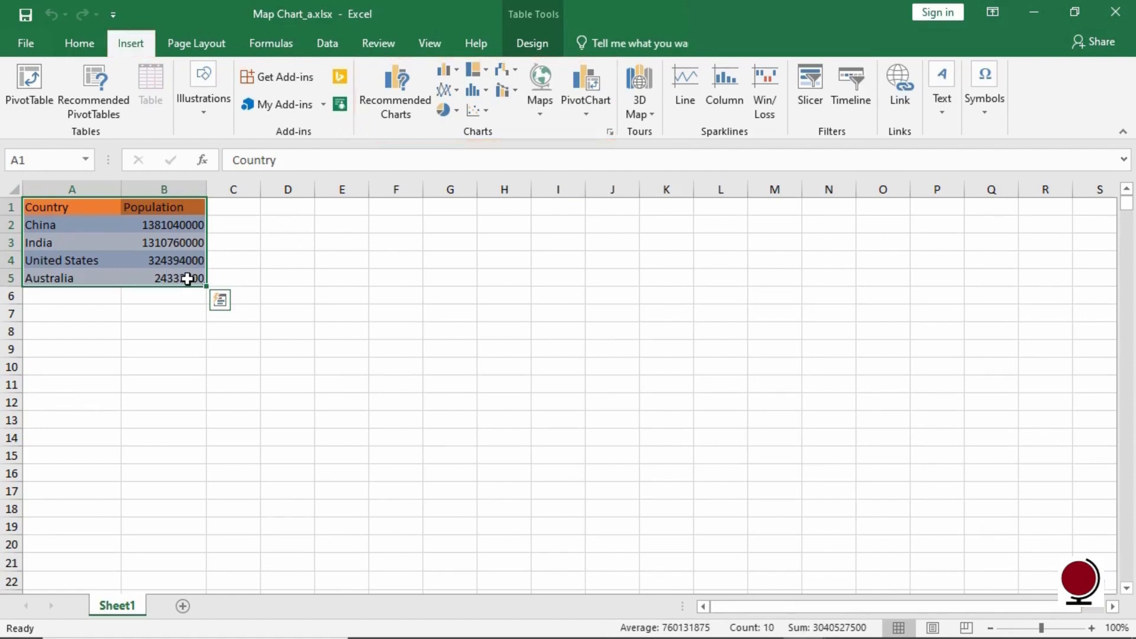
pyautogui.click(540, 100)
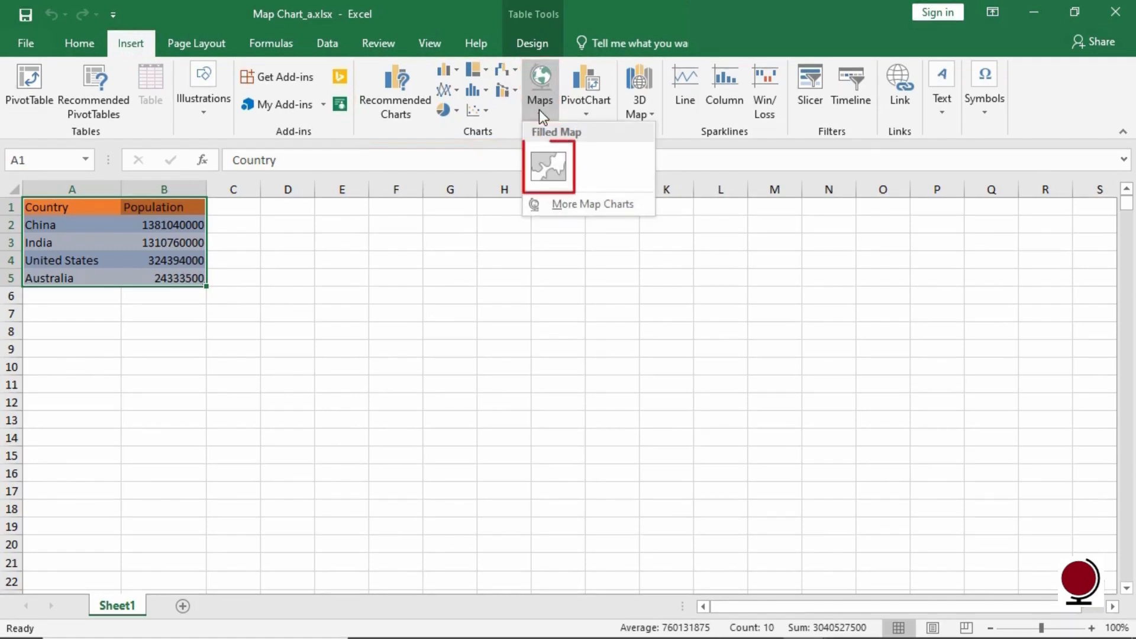
pyautogui.click(560, 173)
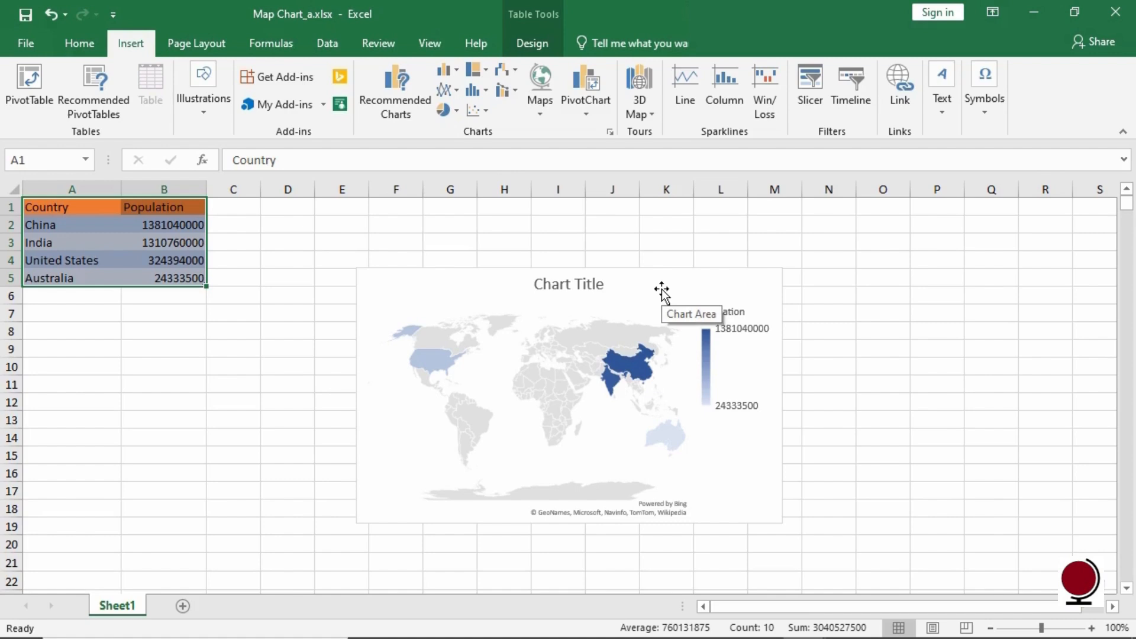
# - Replace the map chart title with Population
pyautogui.click(569, 282)
pyautogui.moveTo(604, 284); pyautogui.dragTo(540, 279)
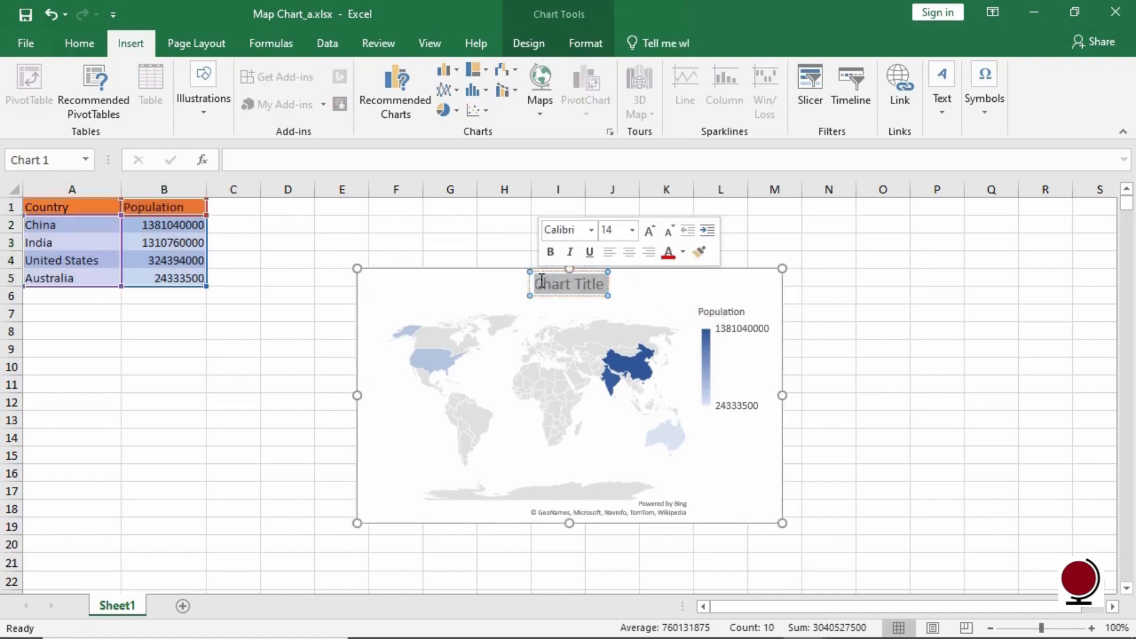
pyautogui.write('Population')
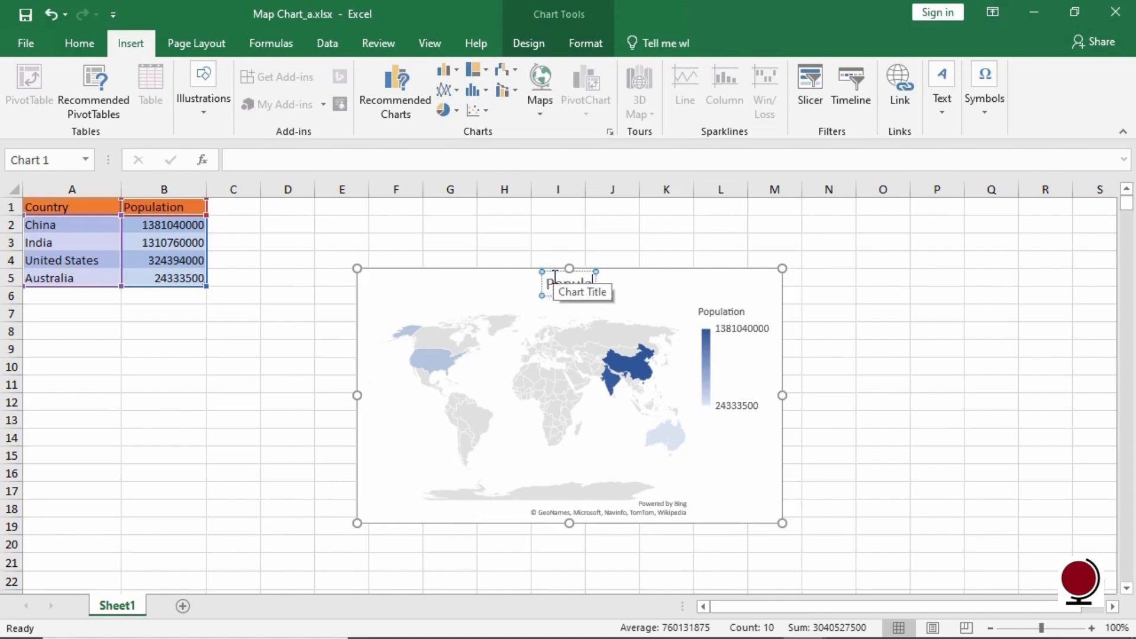
pyautogui.click(670, 290)
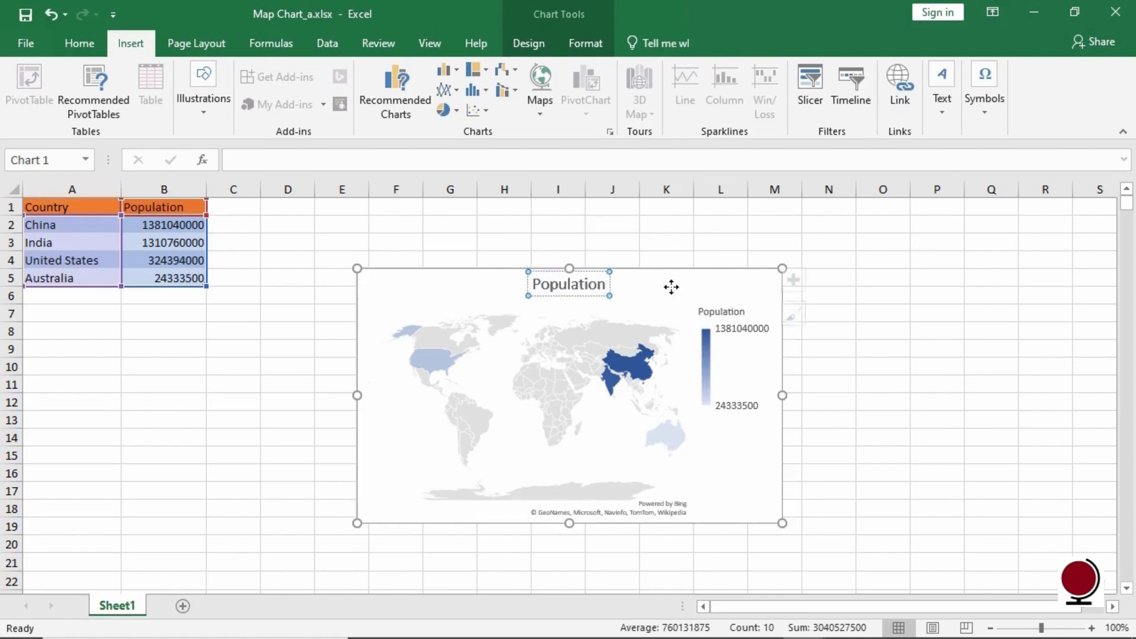
# - Fill the map chart area with the standard green shape fill
pyautogui.click(584, 48)
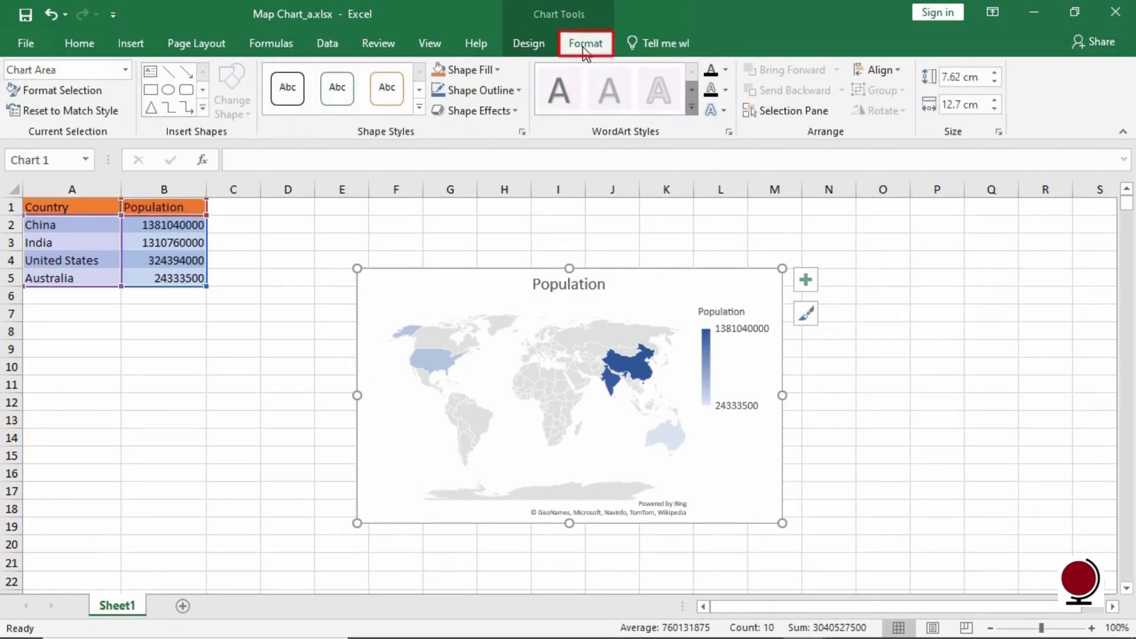
pyautogui.click(499, 70)
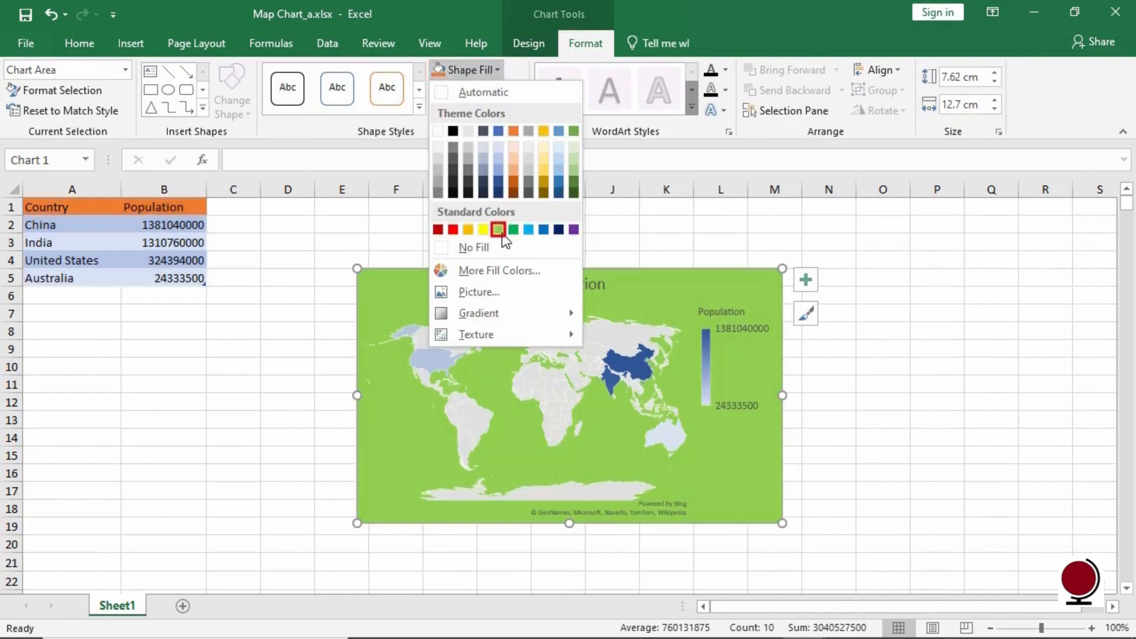
pyautogui.click(499, 230)
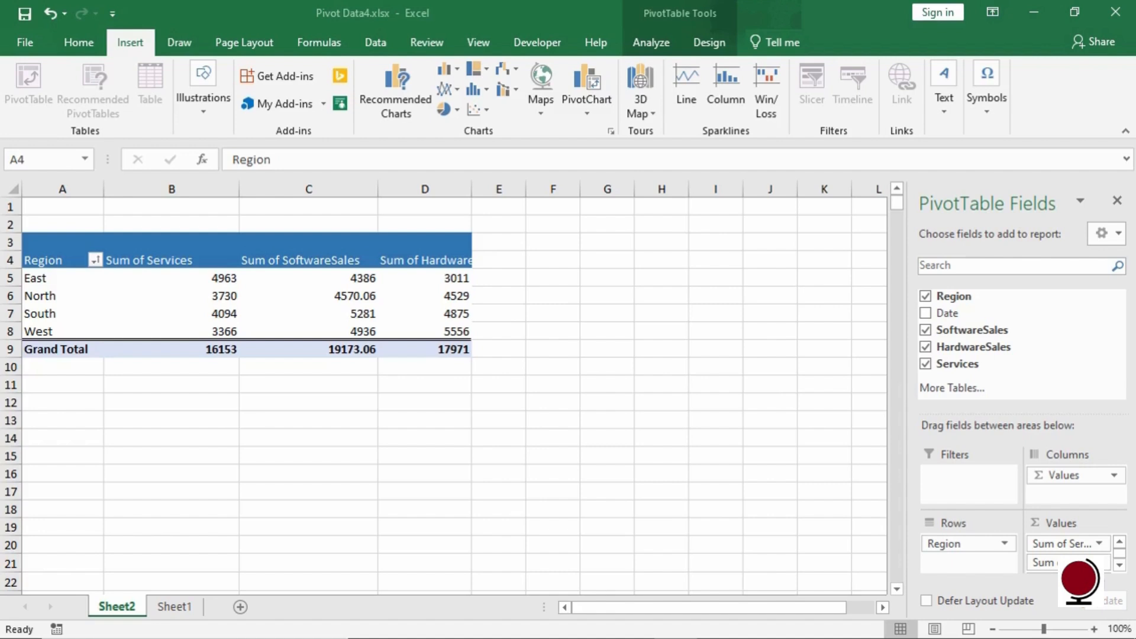
# - Insert a Clustered Column PivotChart from the pivot table and move it beside the table
pyautogui.click(1117, 201)
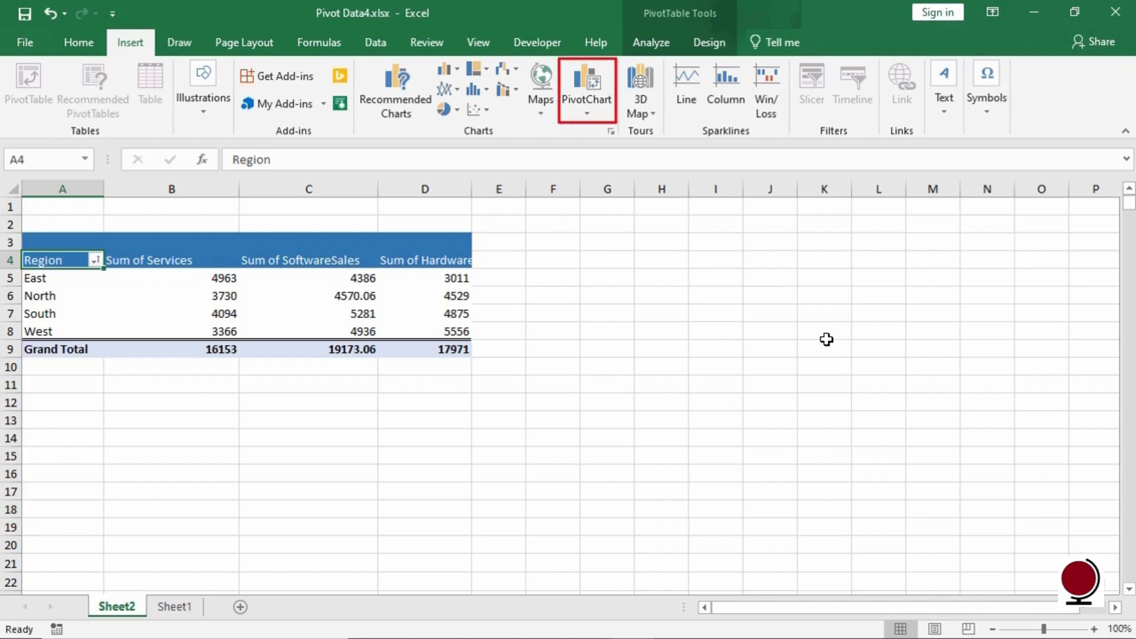
pyautogui.click(588, 113)
pyautogui.click(607, 132)
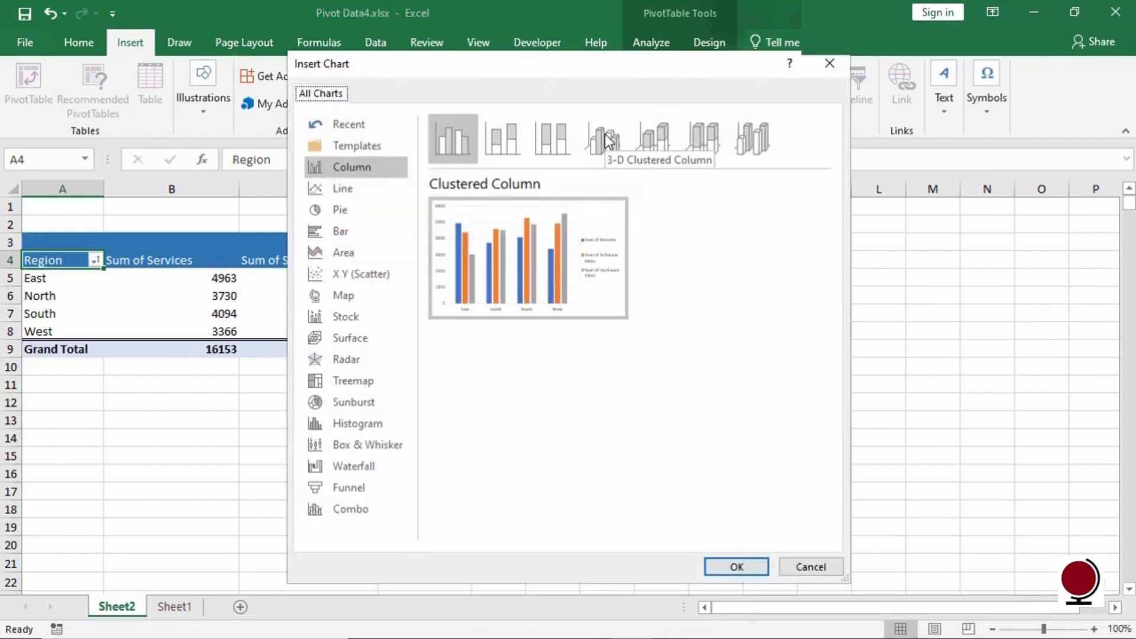
pyautogui.moveTo(551, 259)
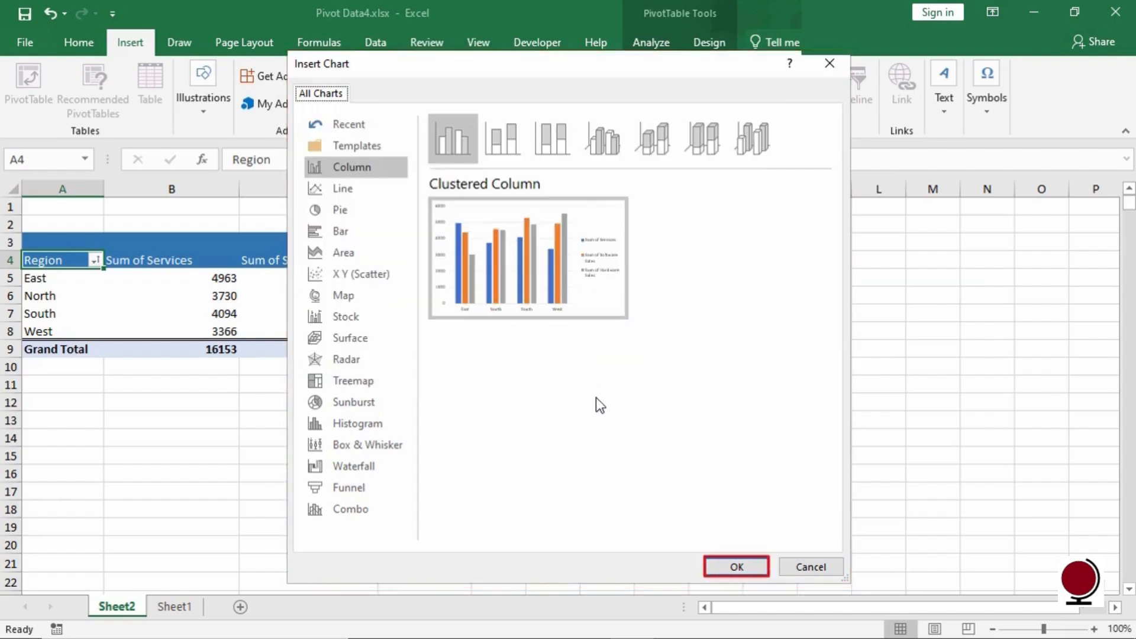
pyautogui.click(725, 569)
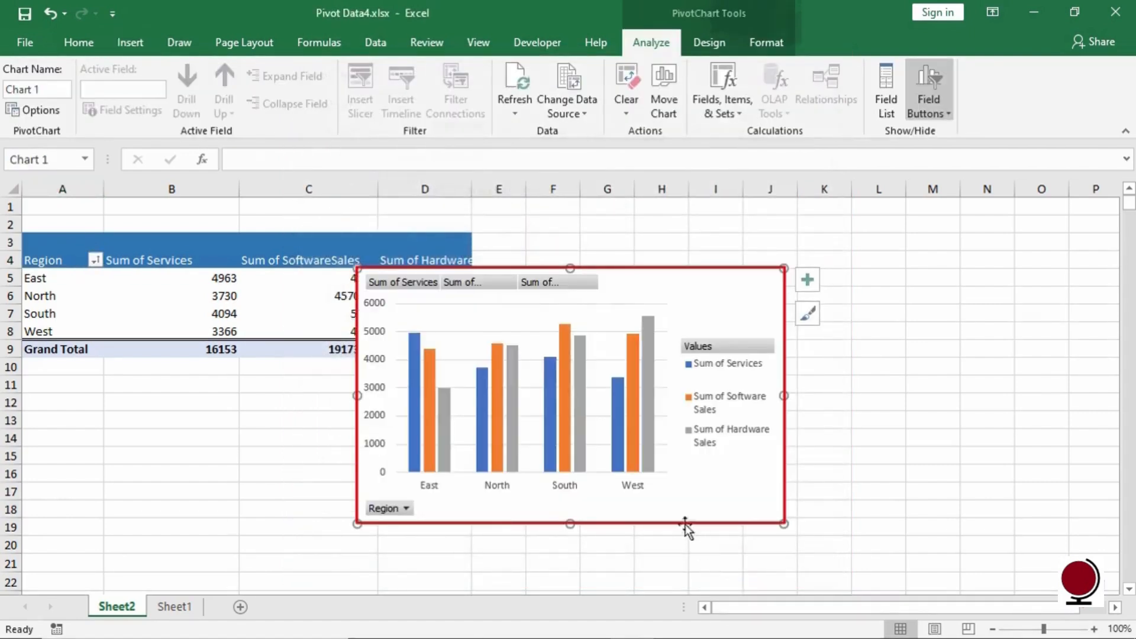
pyautogui.click(634, 447)
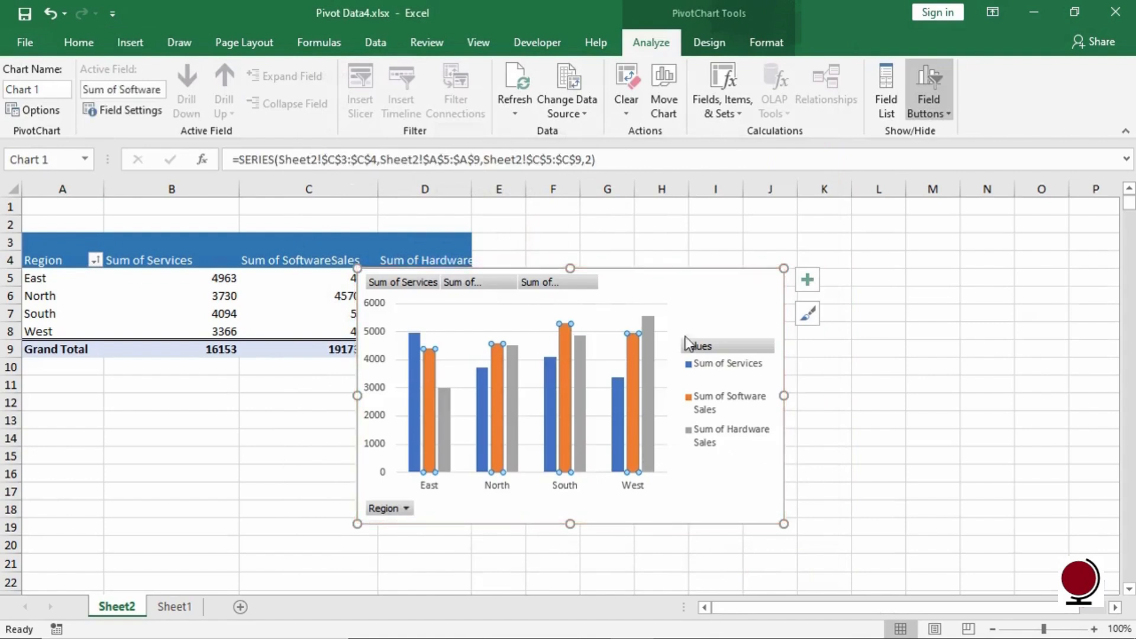
pyautogui.moveTo(674, 281); pyautogui.dragTo(824, 246)
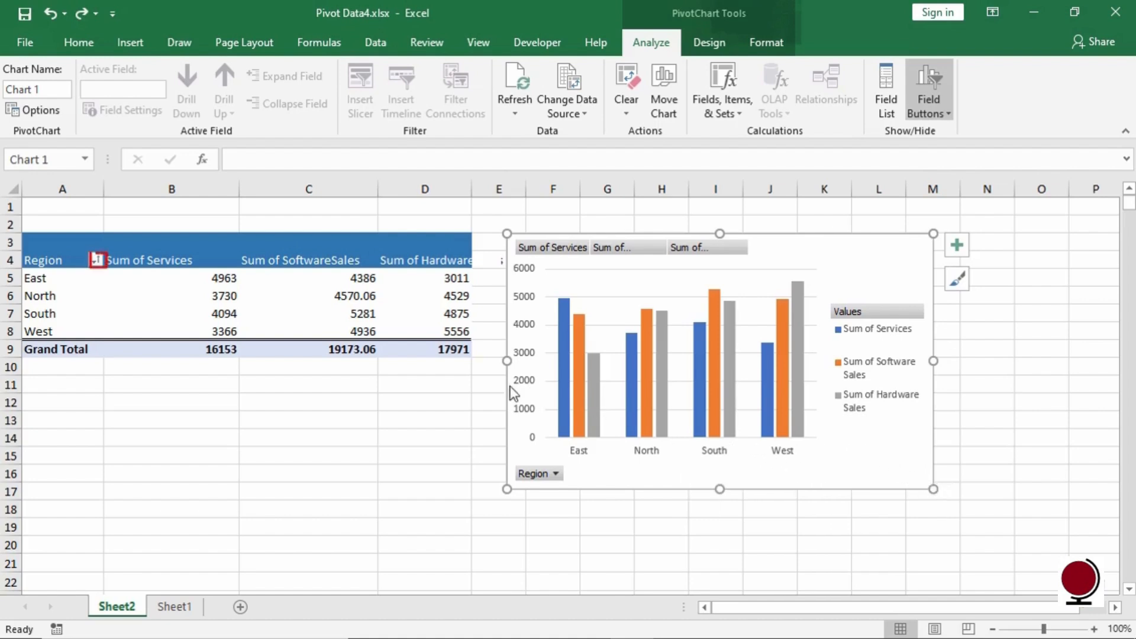
# - Filter the pivot table's Region field to show only East and North
pyautogui.click(96, 260)
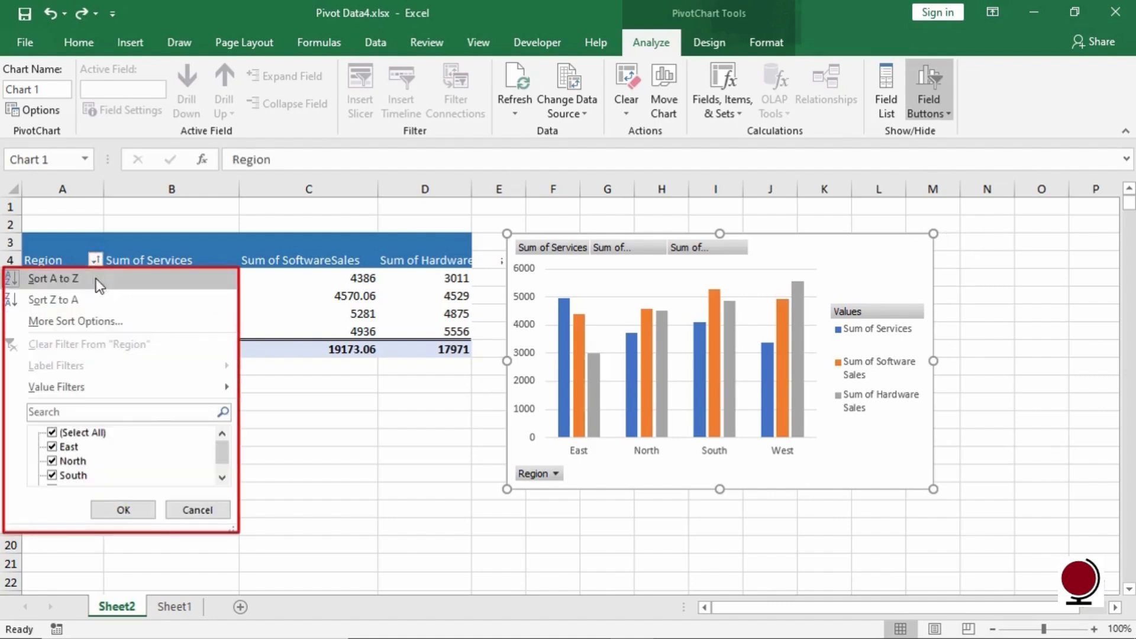
pyautogui.scroll(-1, 223, 469)
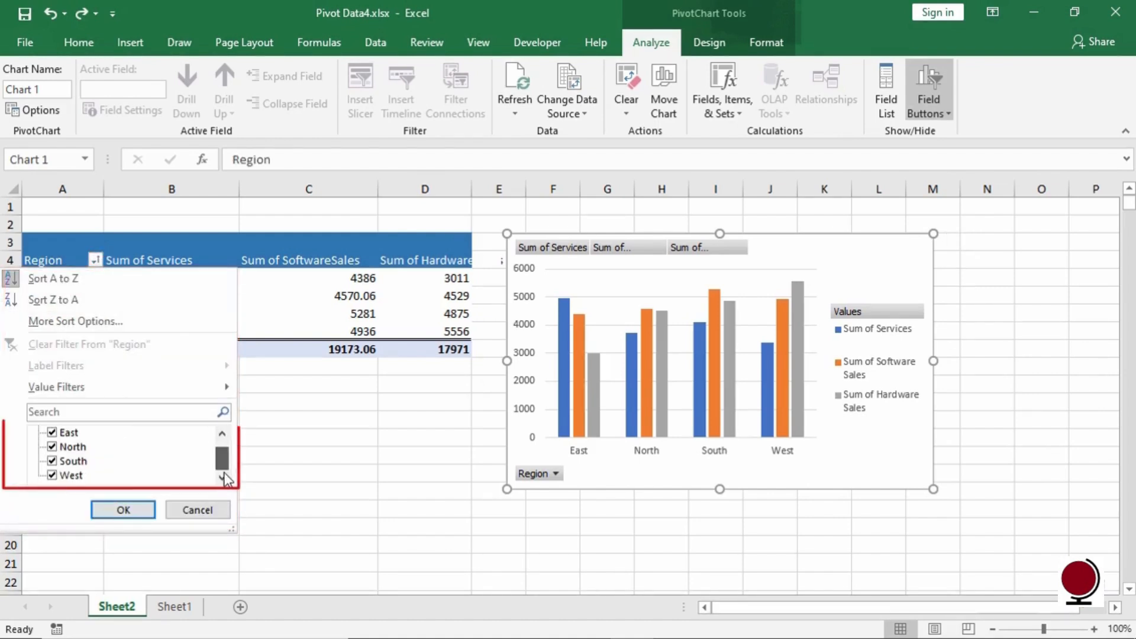
pyautogui.click(54, 476)
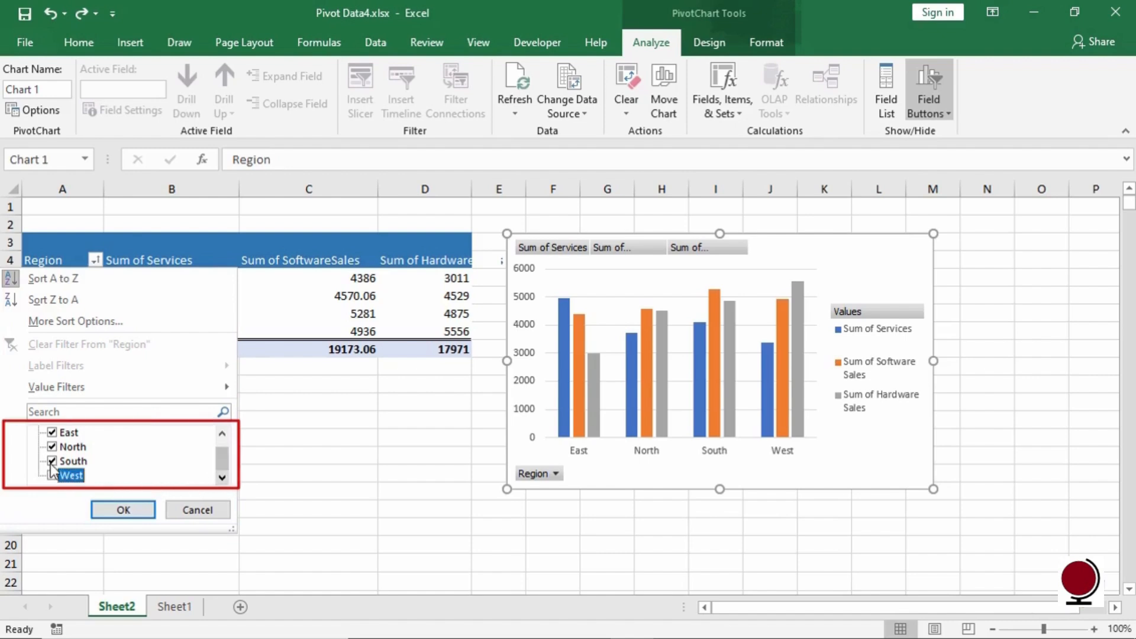
pyautogui.click(52, 461)
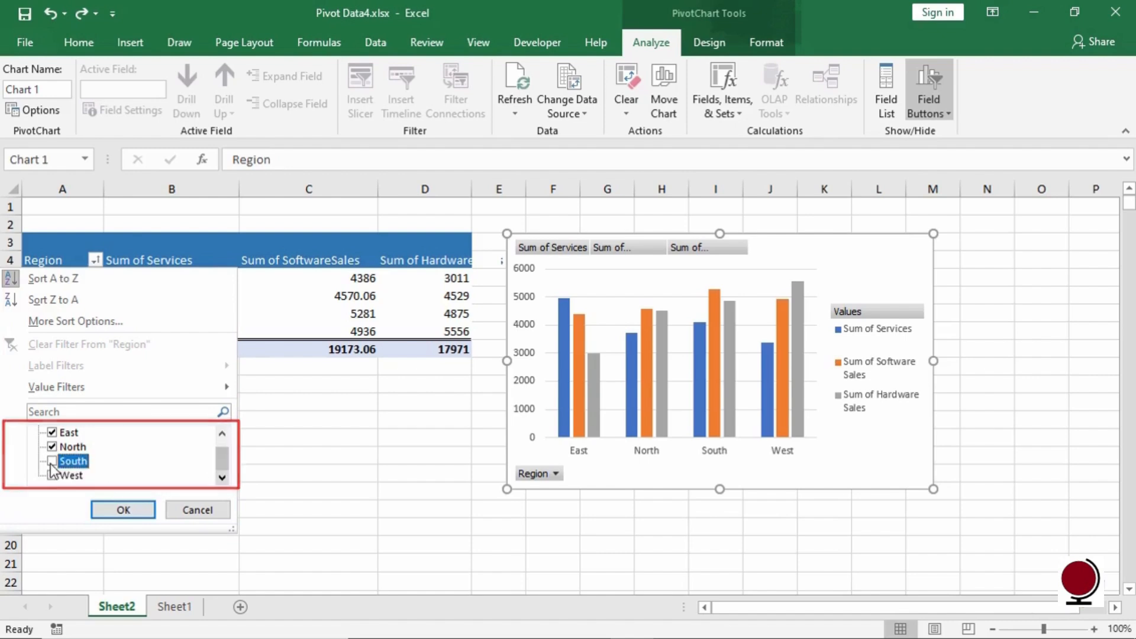
pyautogui.click(123, 510)
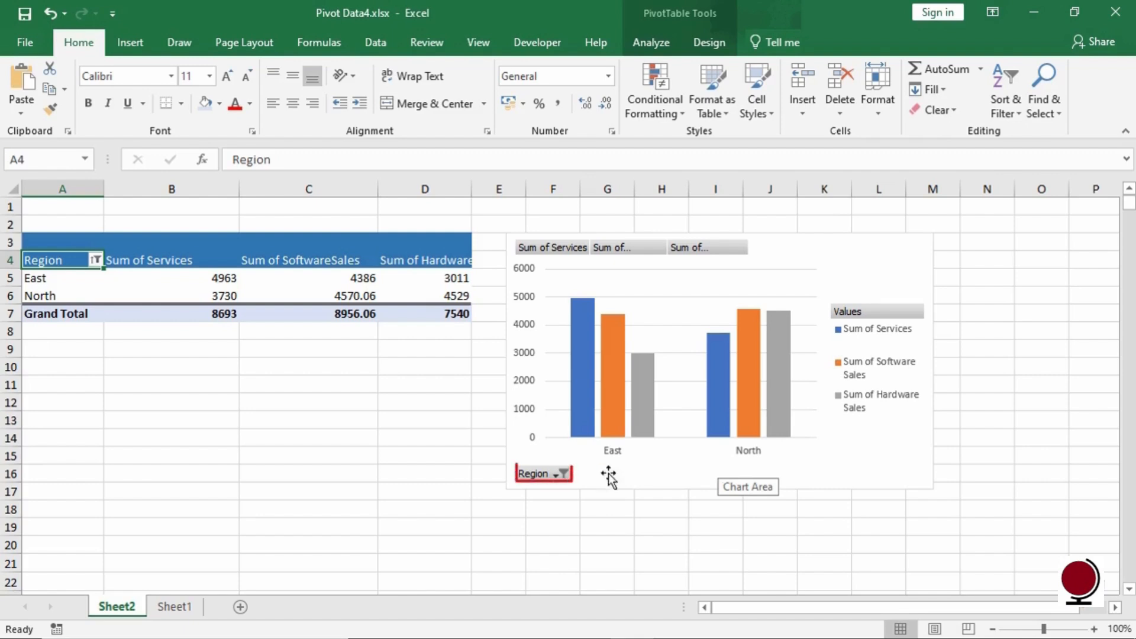
# - Filter the PivotChart's Region field to show only East
pyautogui.click(557, 475)
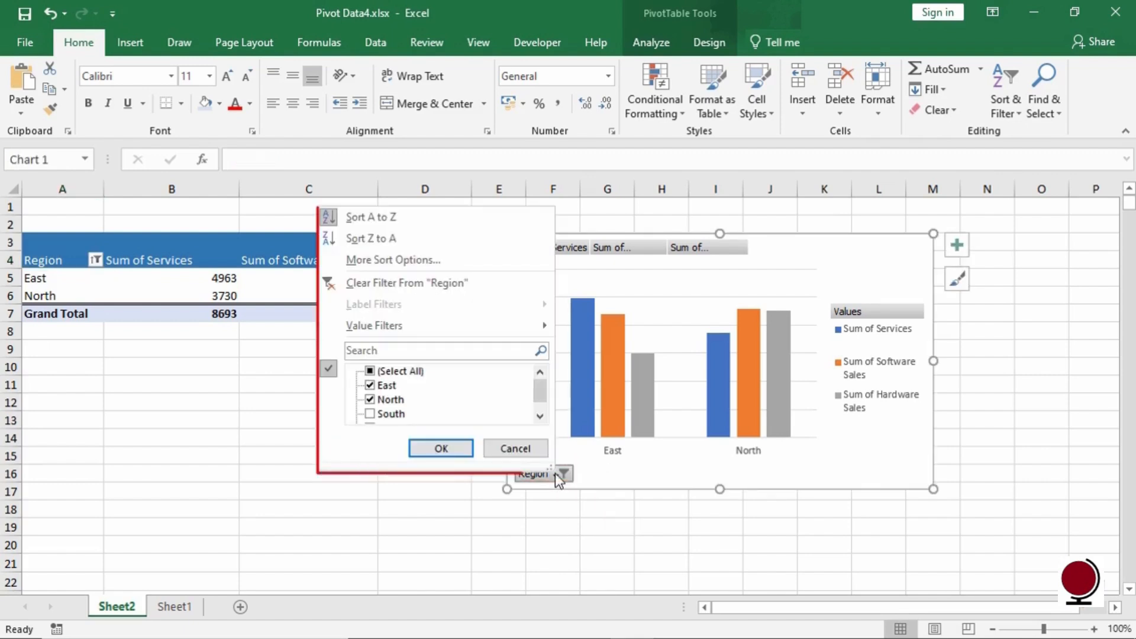
pyautogui.click(540, 416)
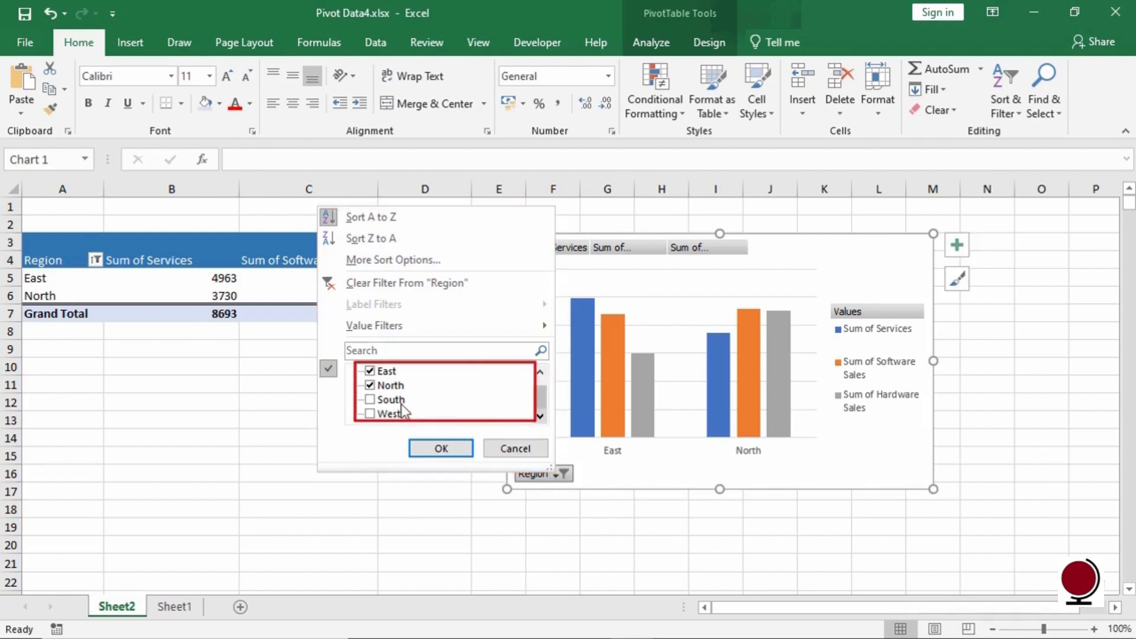
pyautogui.click(371, 386)
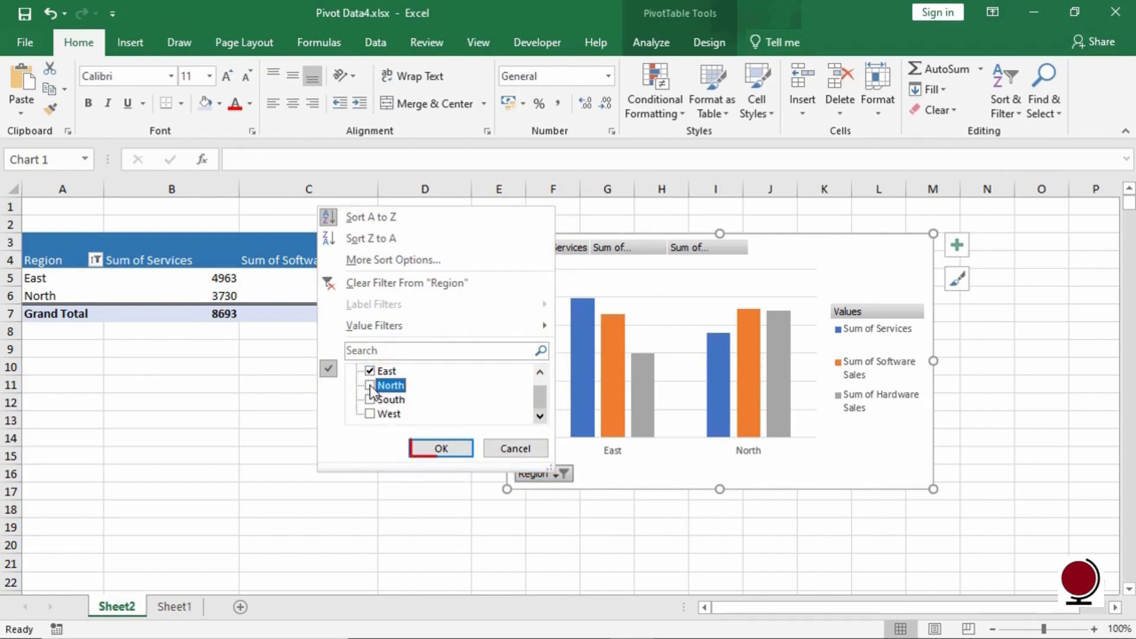
pyautogui.click(434, 448)
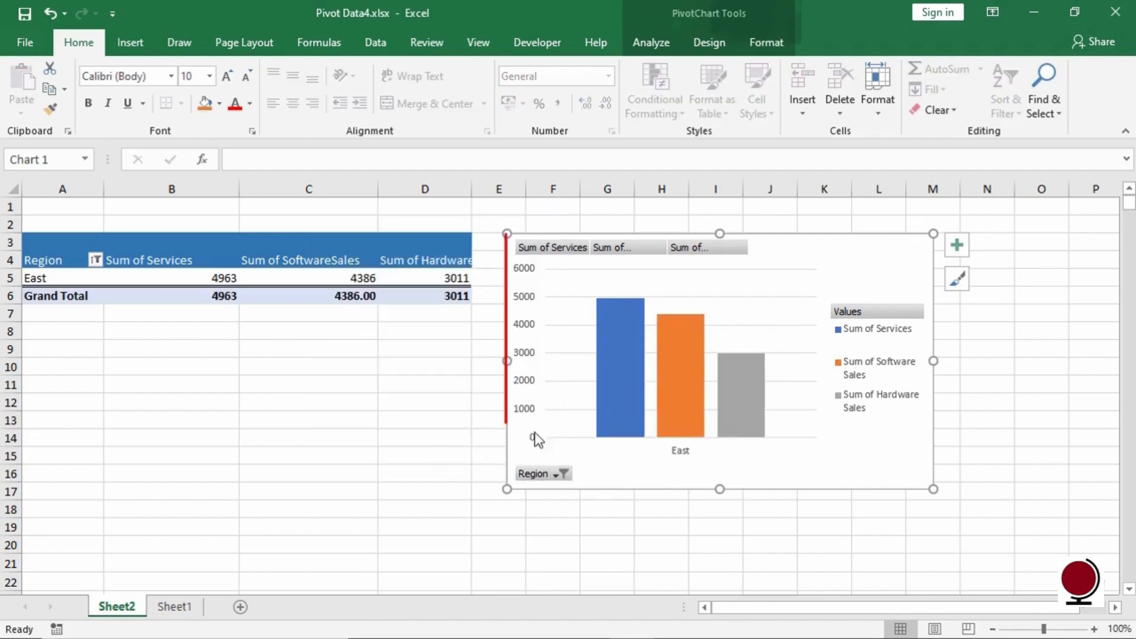